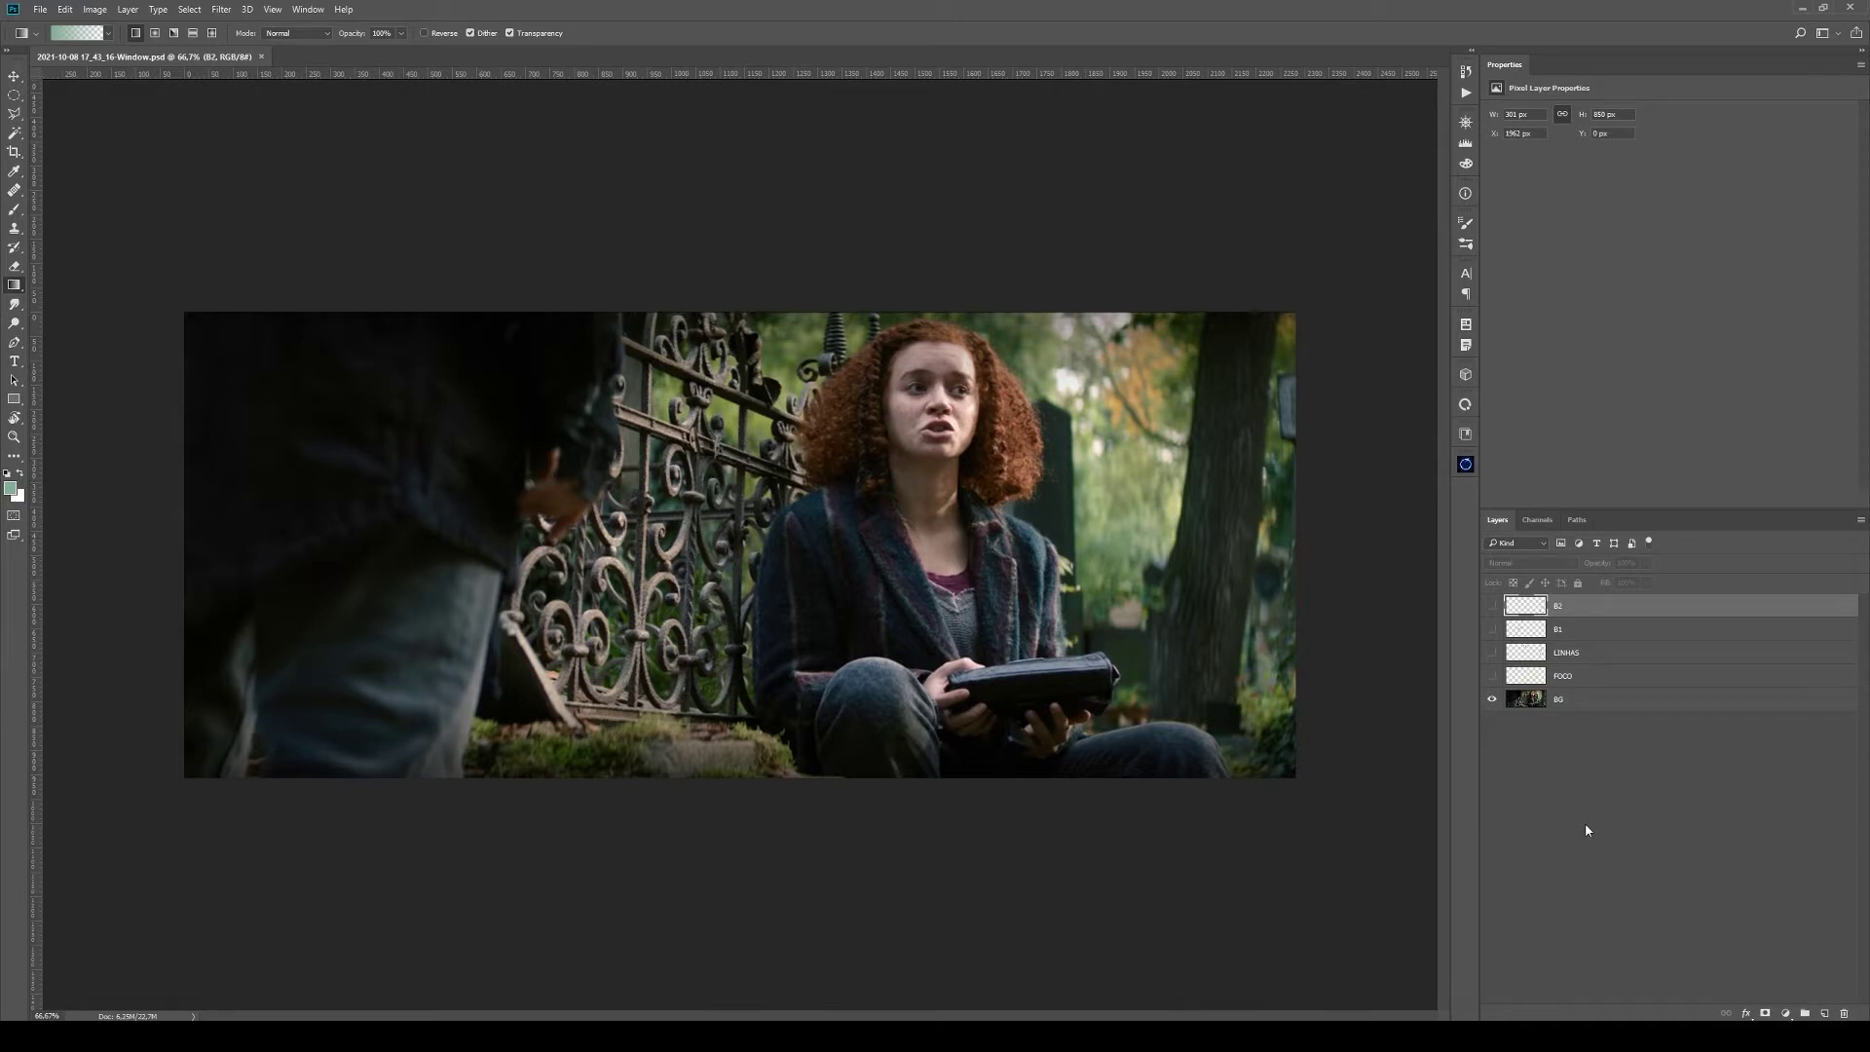
Switch to the Move tool and make the yellow FOCO focus outline layer visible
key("v")
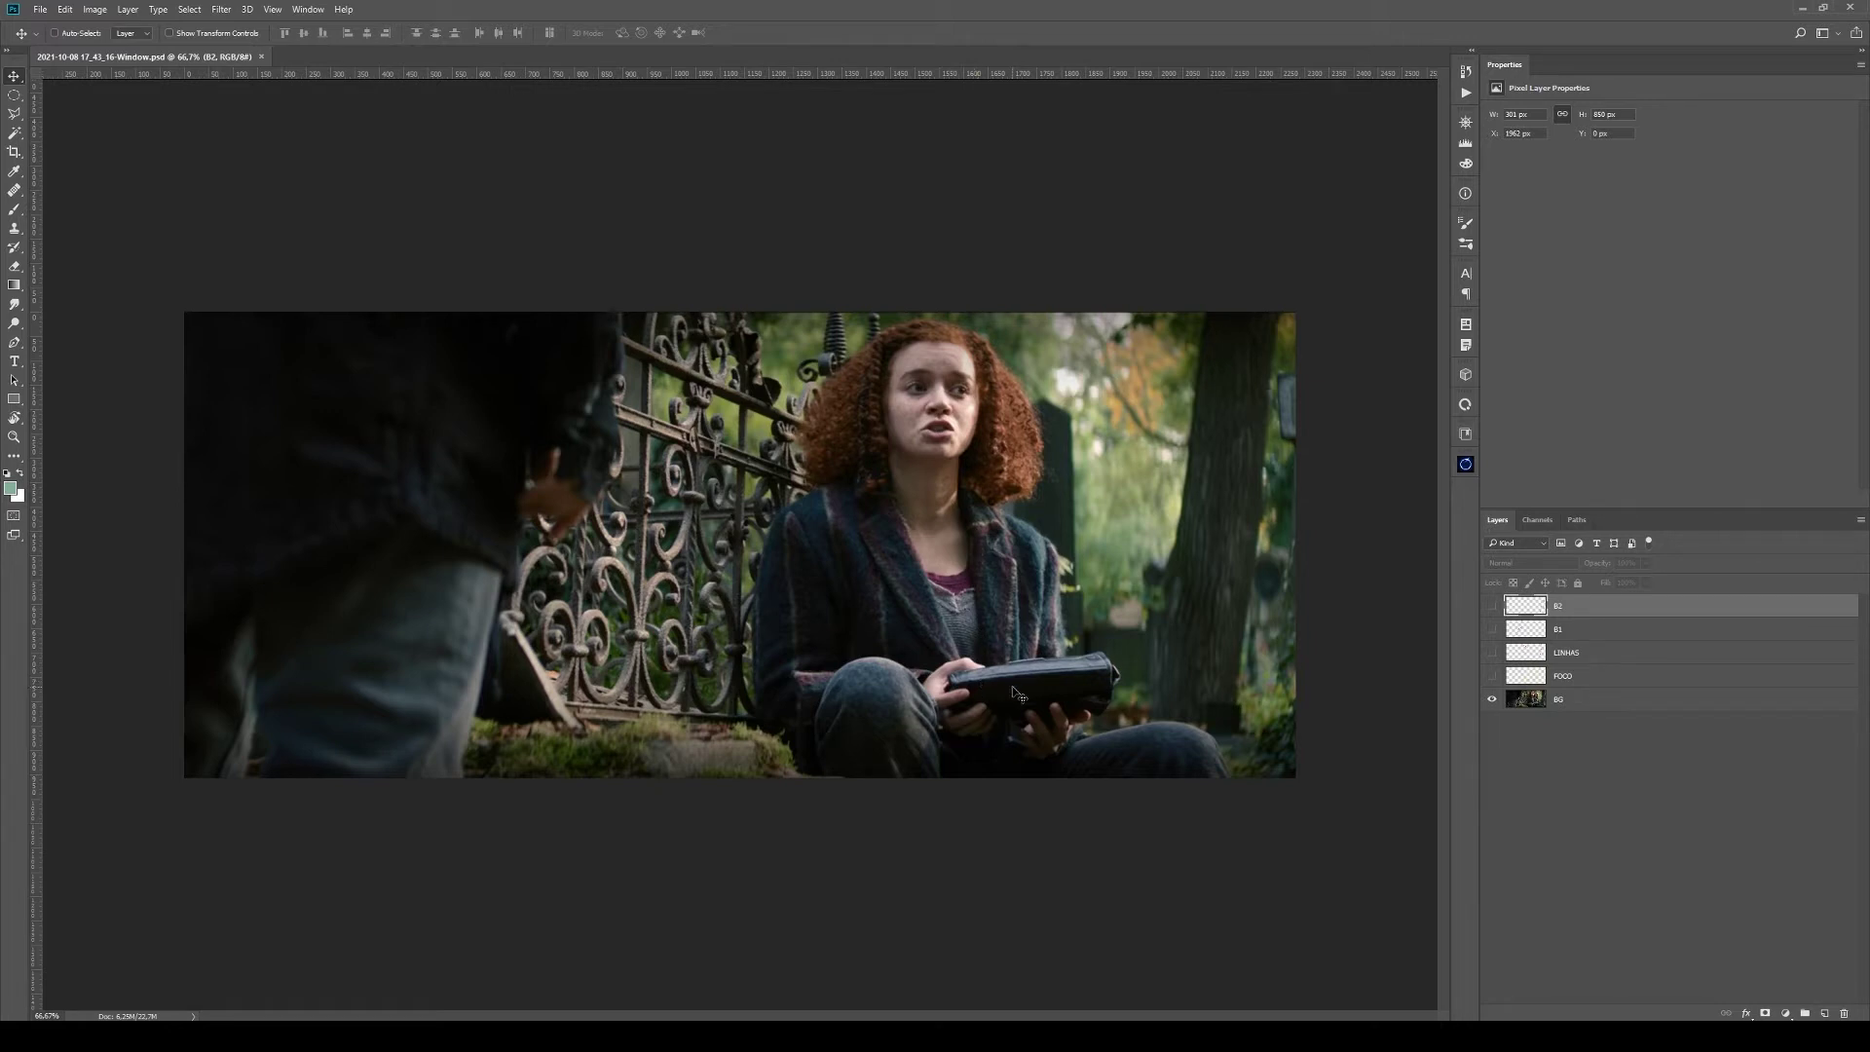
left_click(1492, 675)
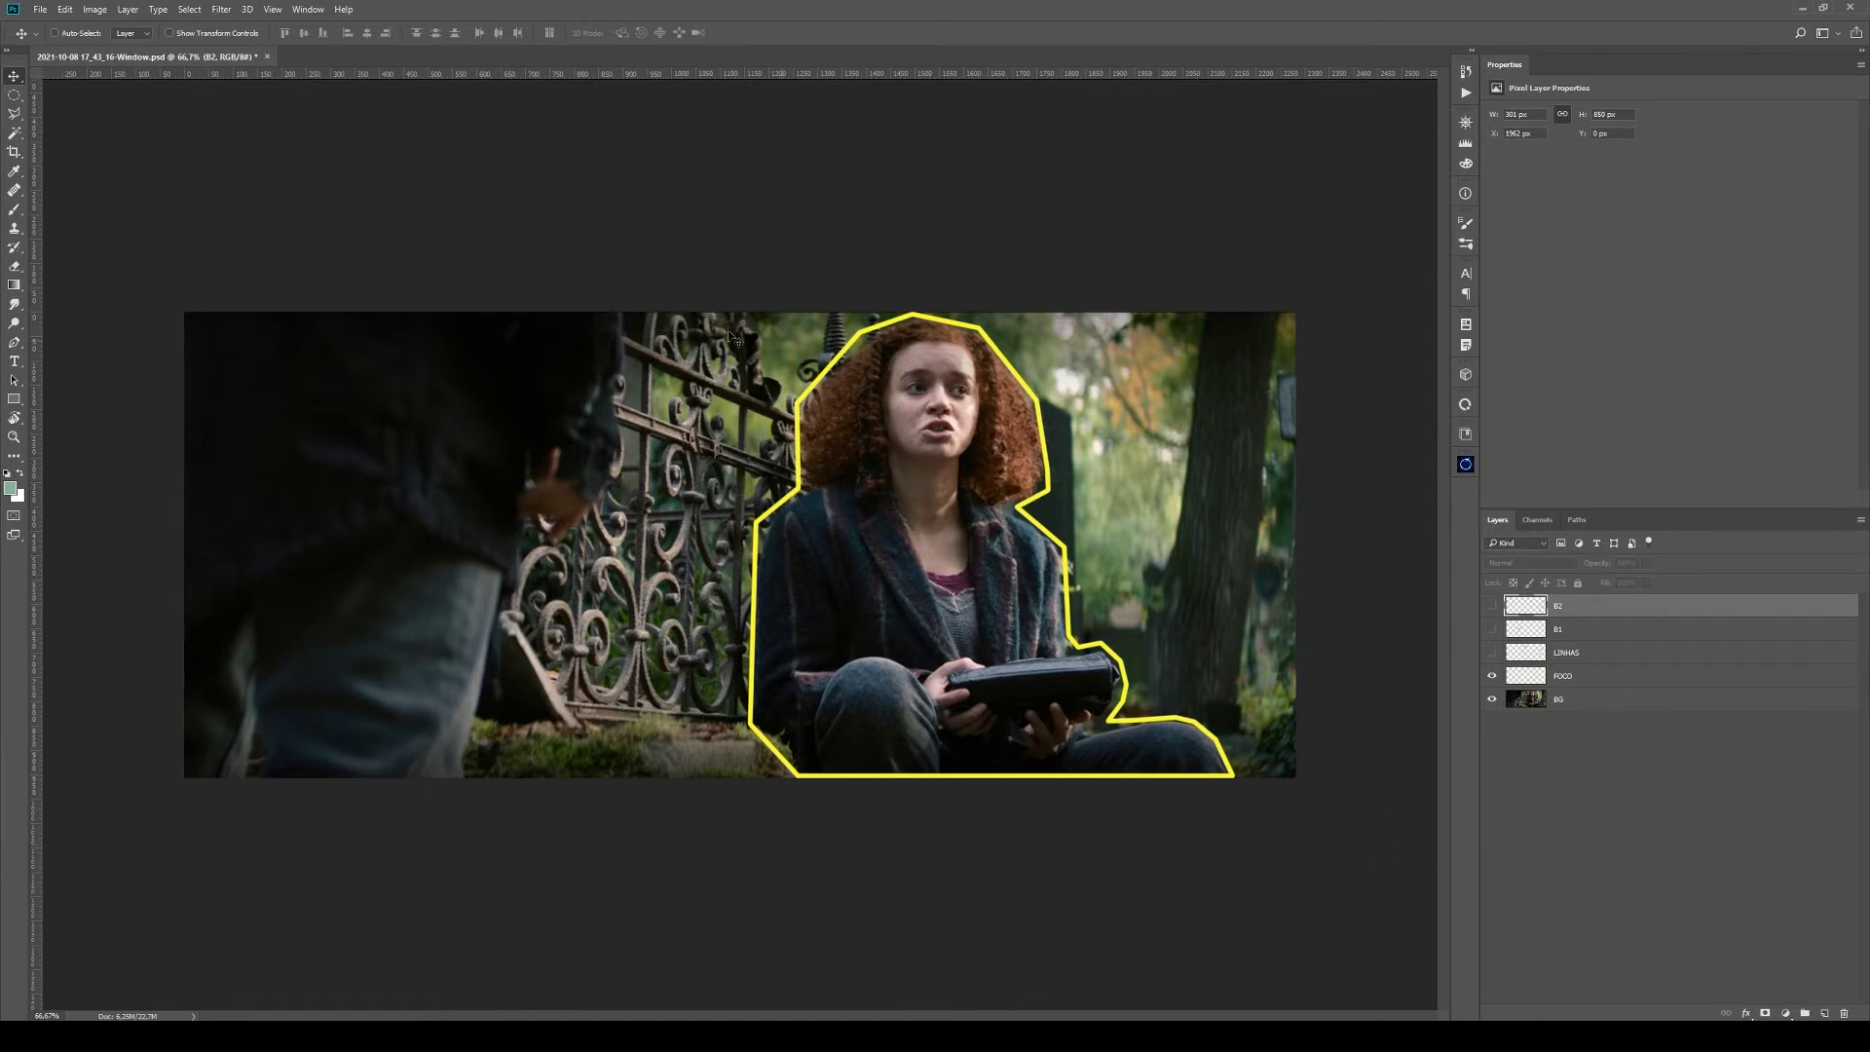
Show then hide the rule-of-thirds guides, and hide the yellow FOCO outline
key("ctrl+semicolon")
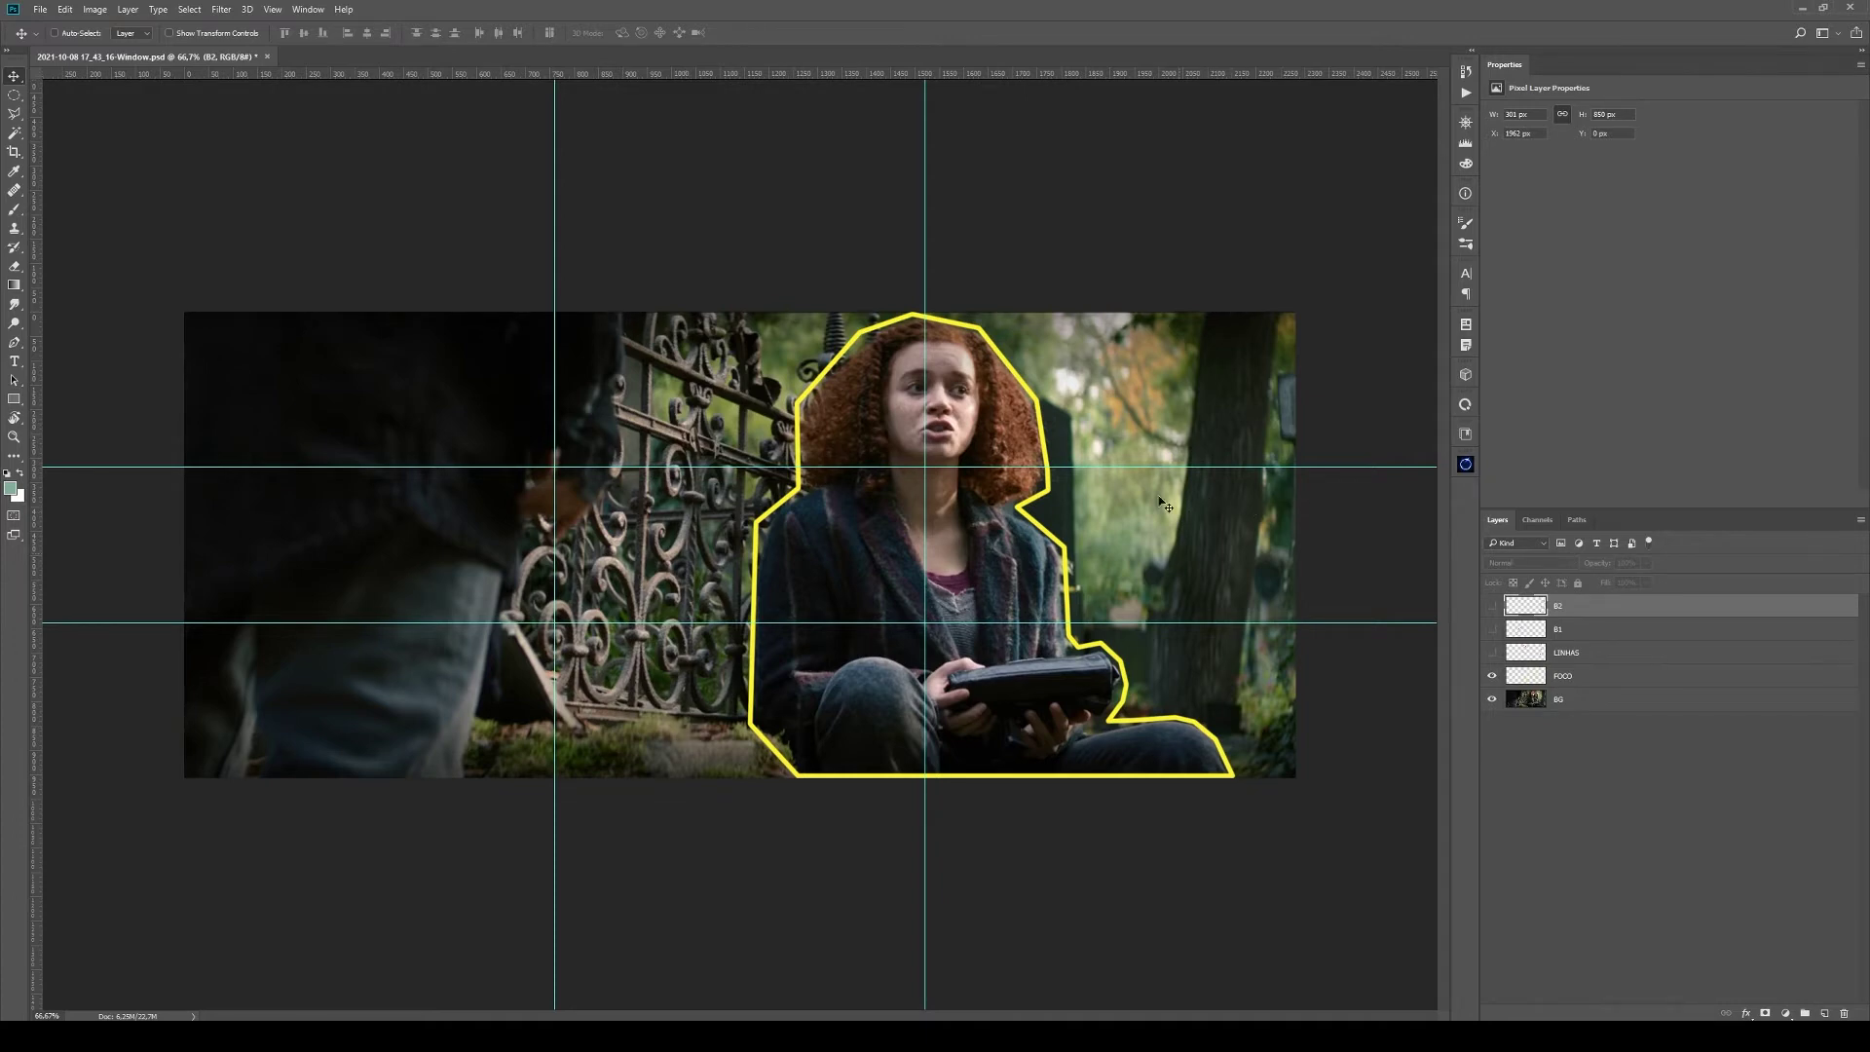
key("ctrl")
key("ctrl+semicolon")
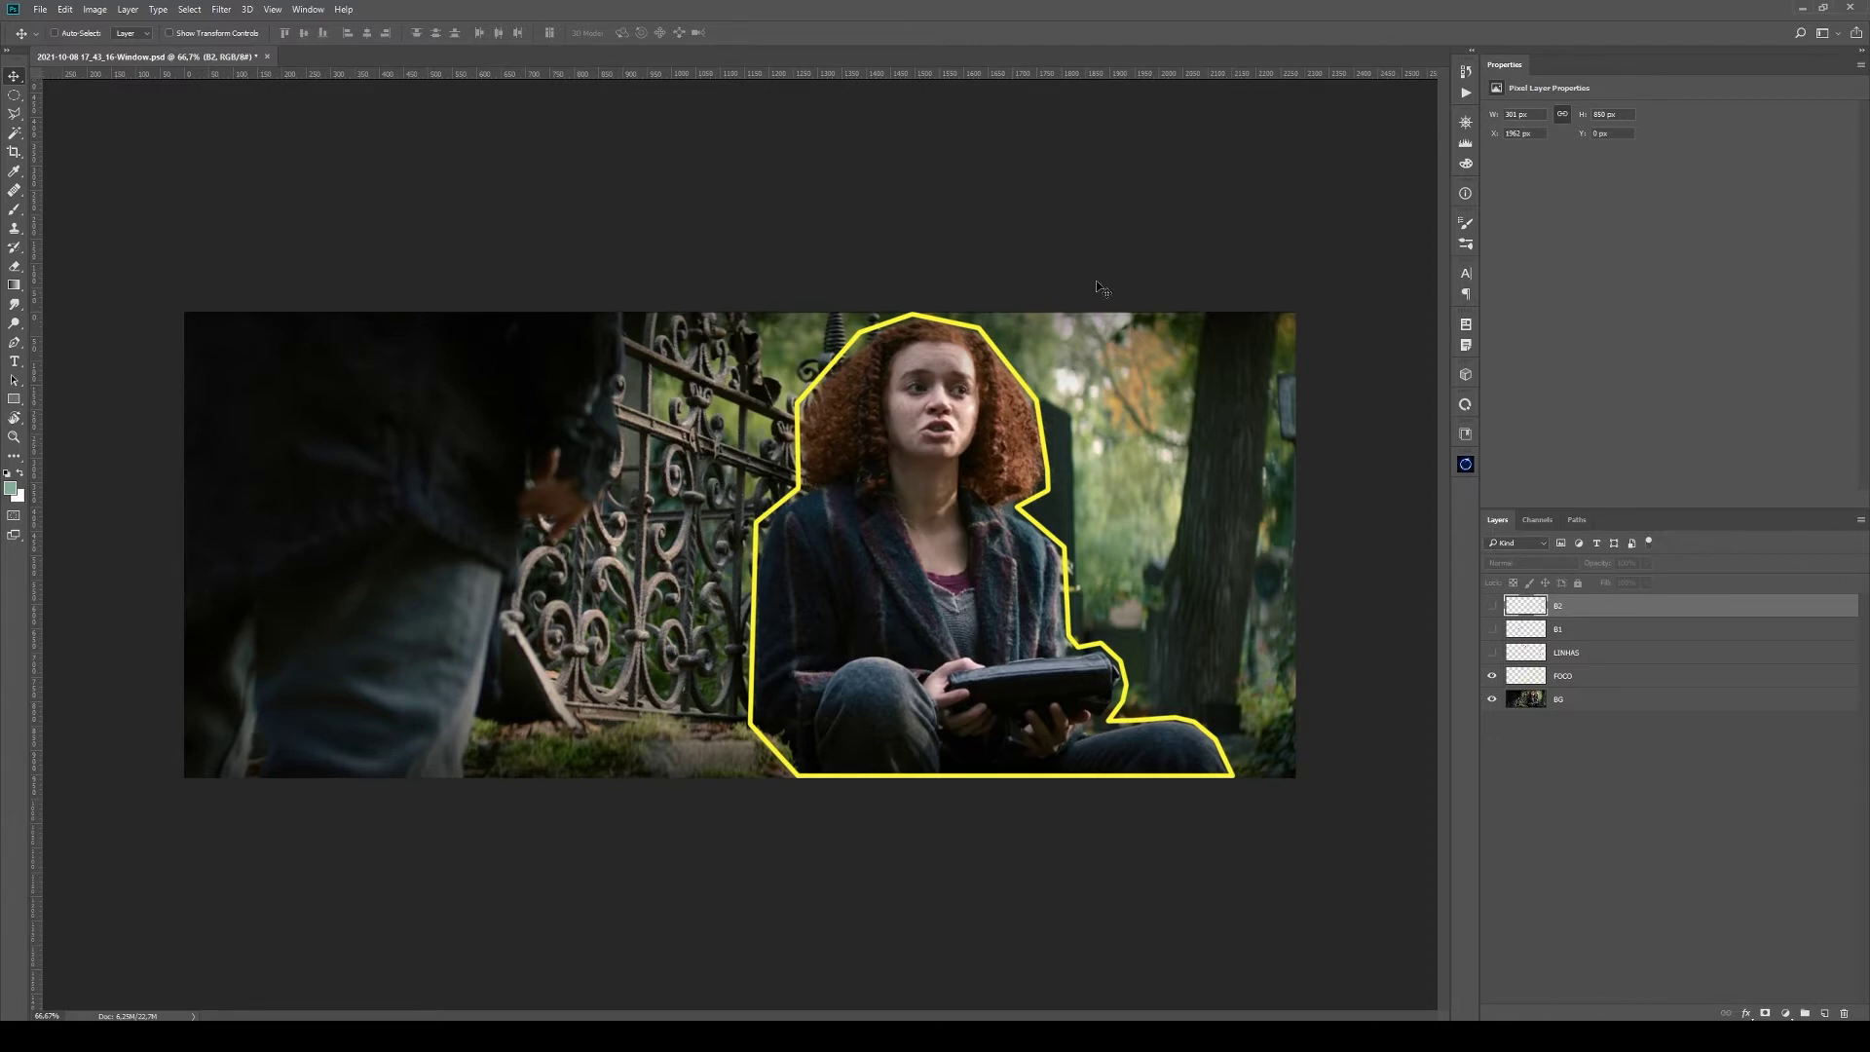
left_click(1491, 676)
Show and select the LINHAS red-arrow layer, toggle the thirds guides, then hide LINHAS
left_click(1602, 656)
left_click(1492, 652)
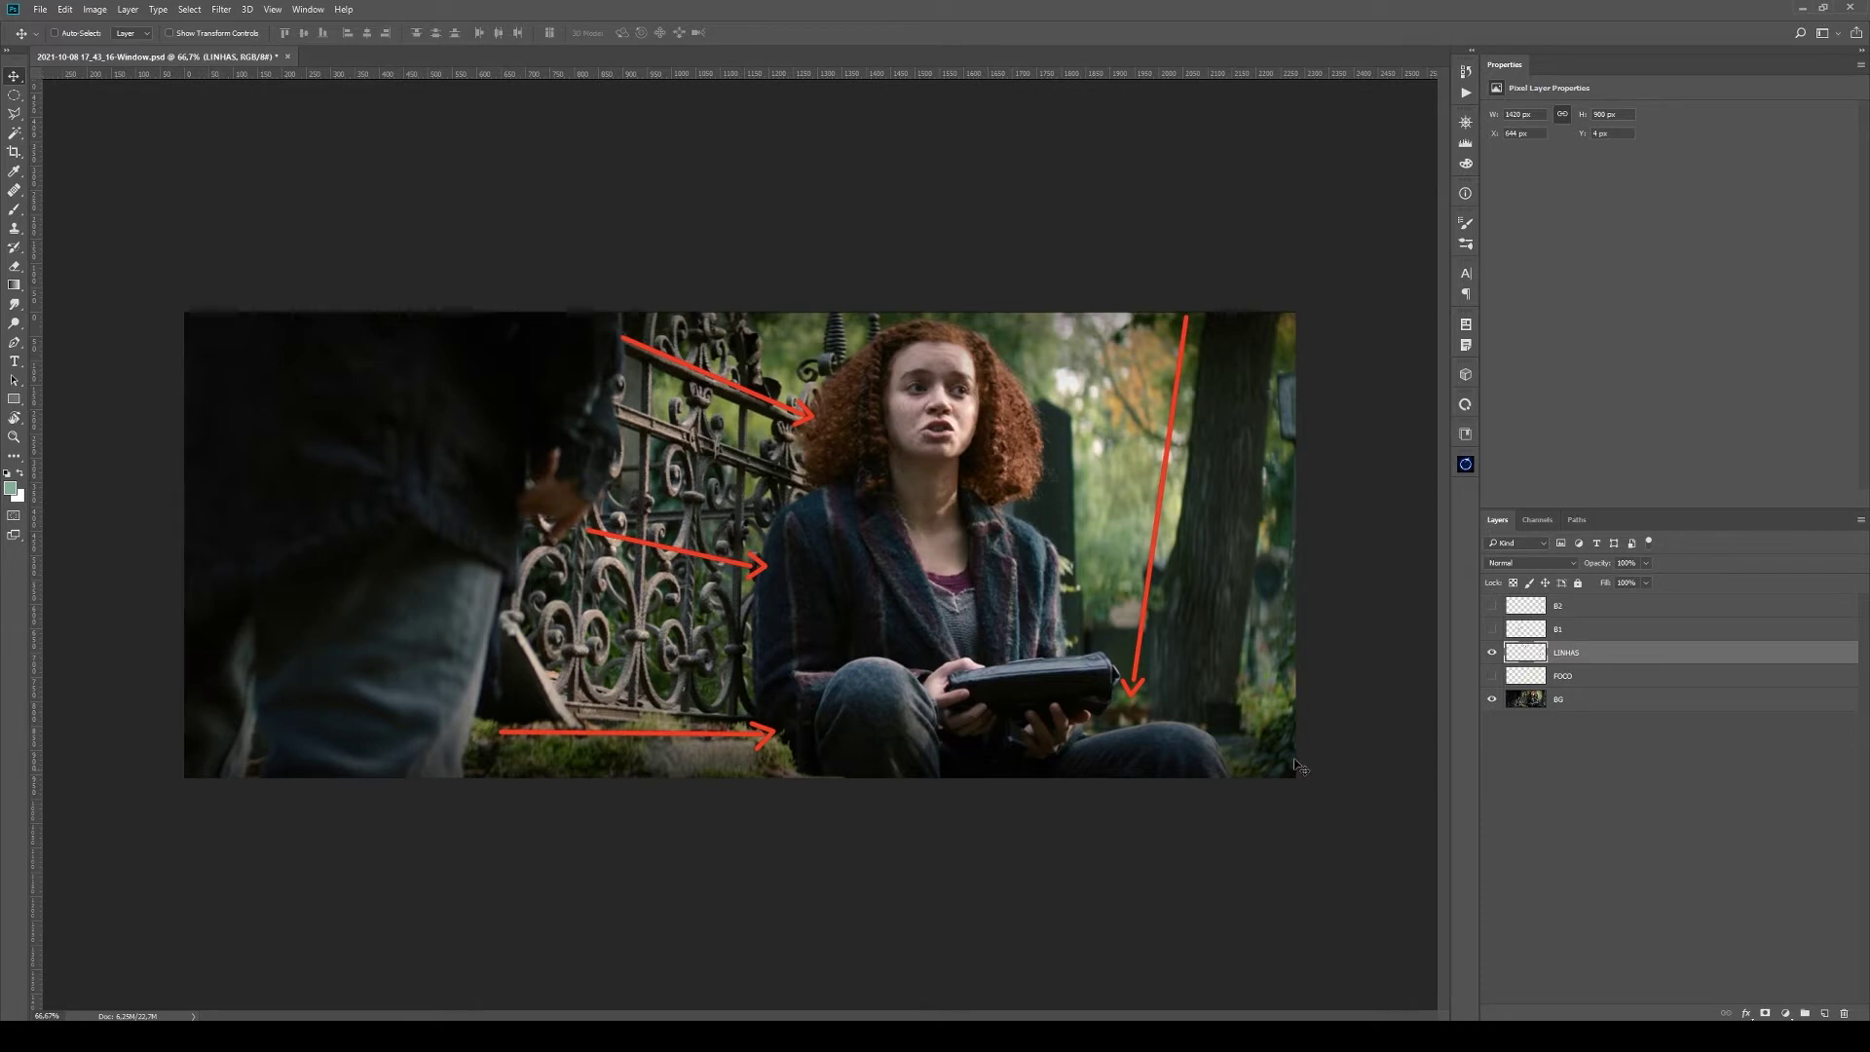
key("ctrl+semicolon")
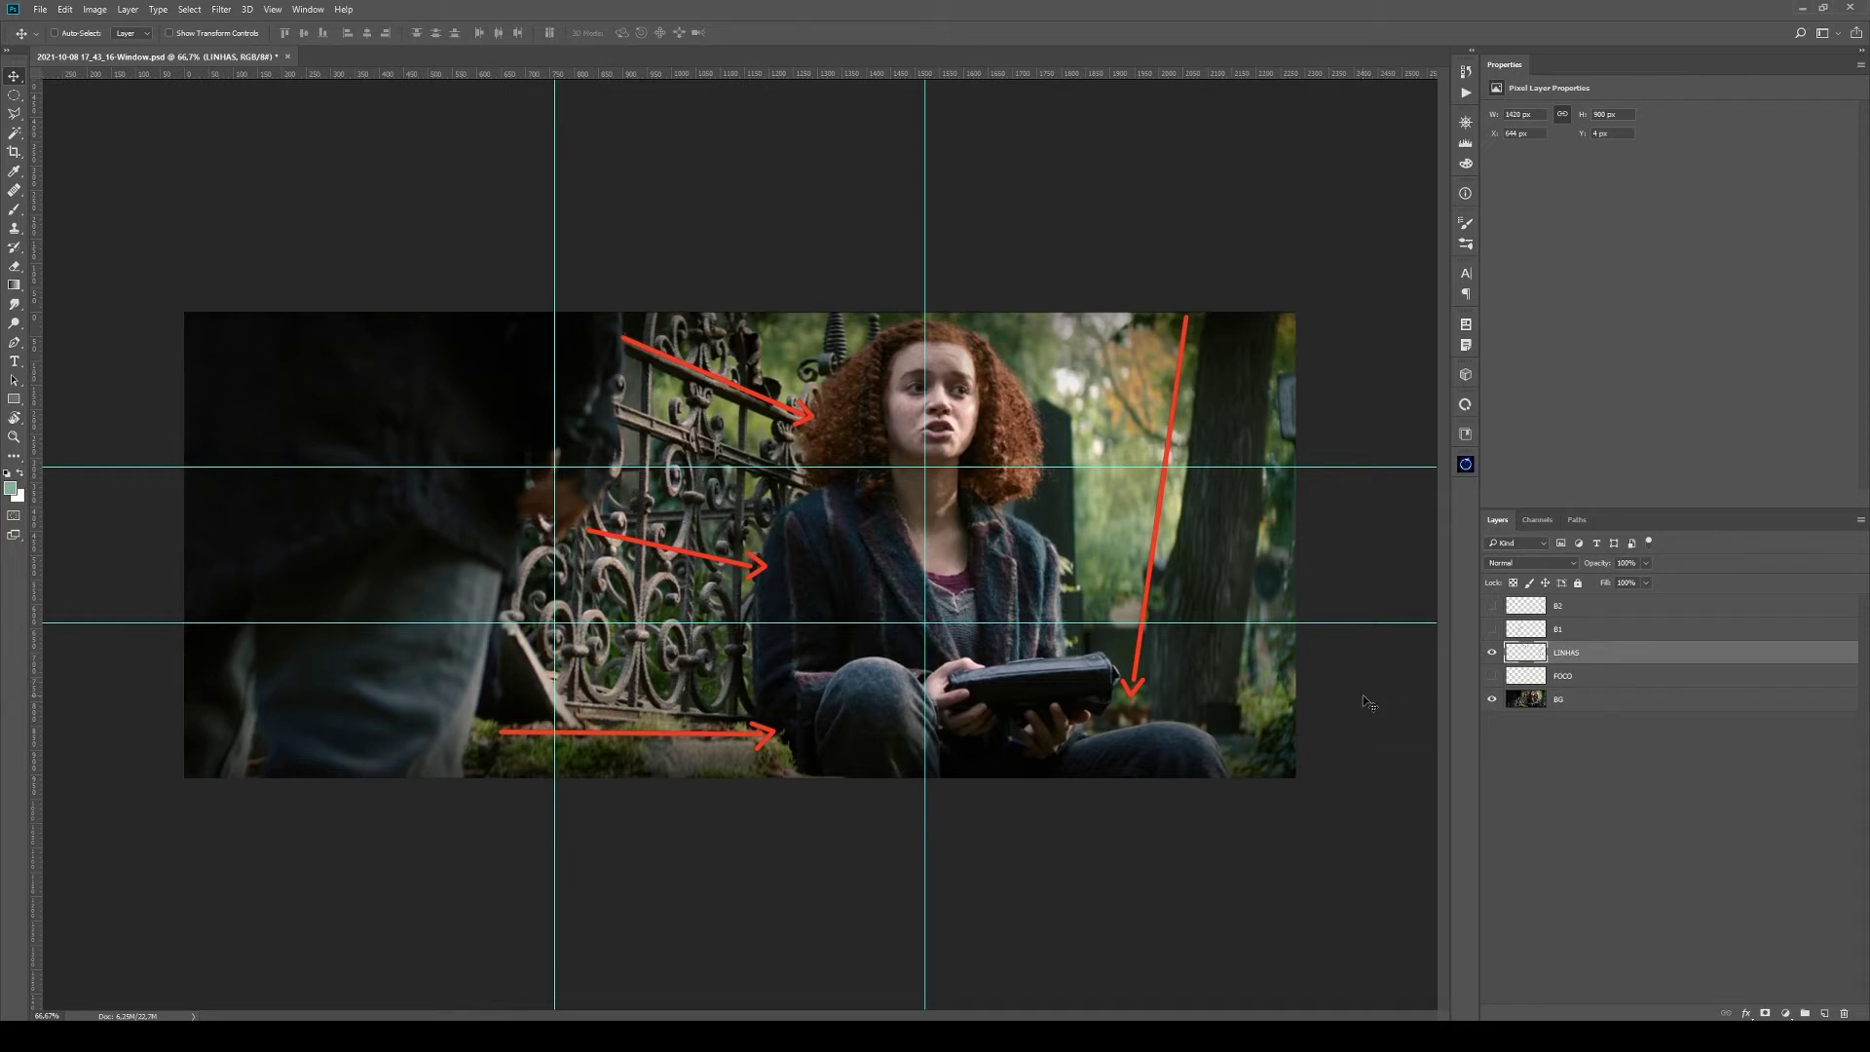
key("ctrl")
key("ctrl+semicolon")
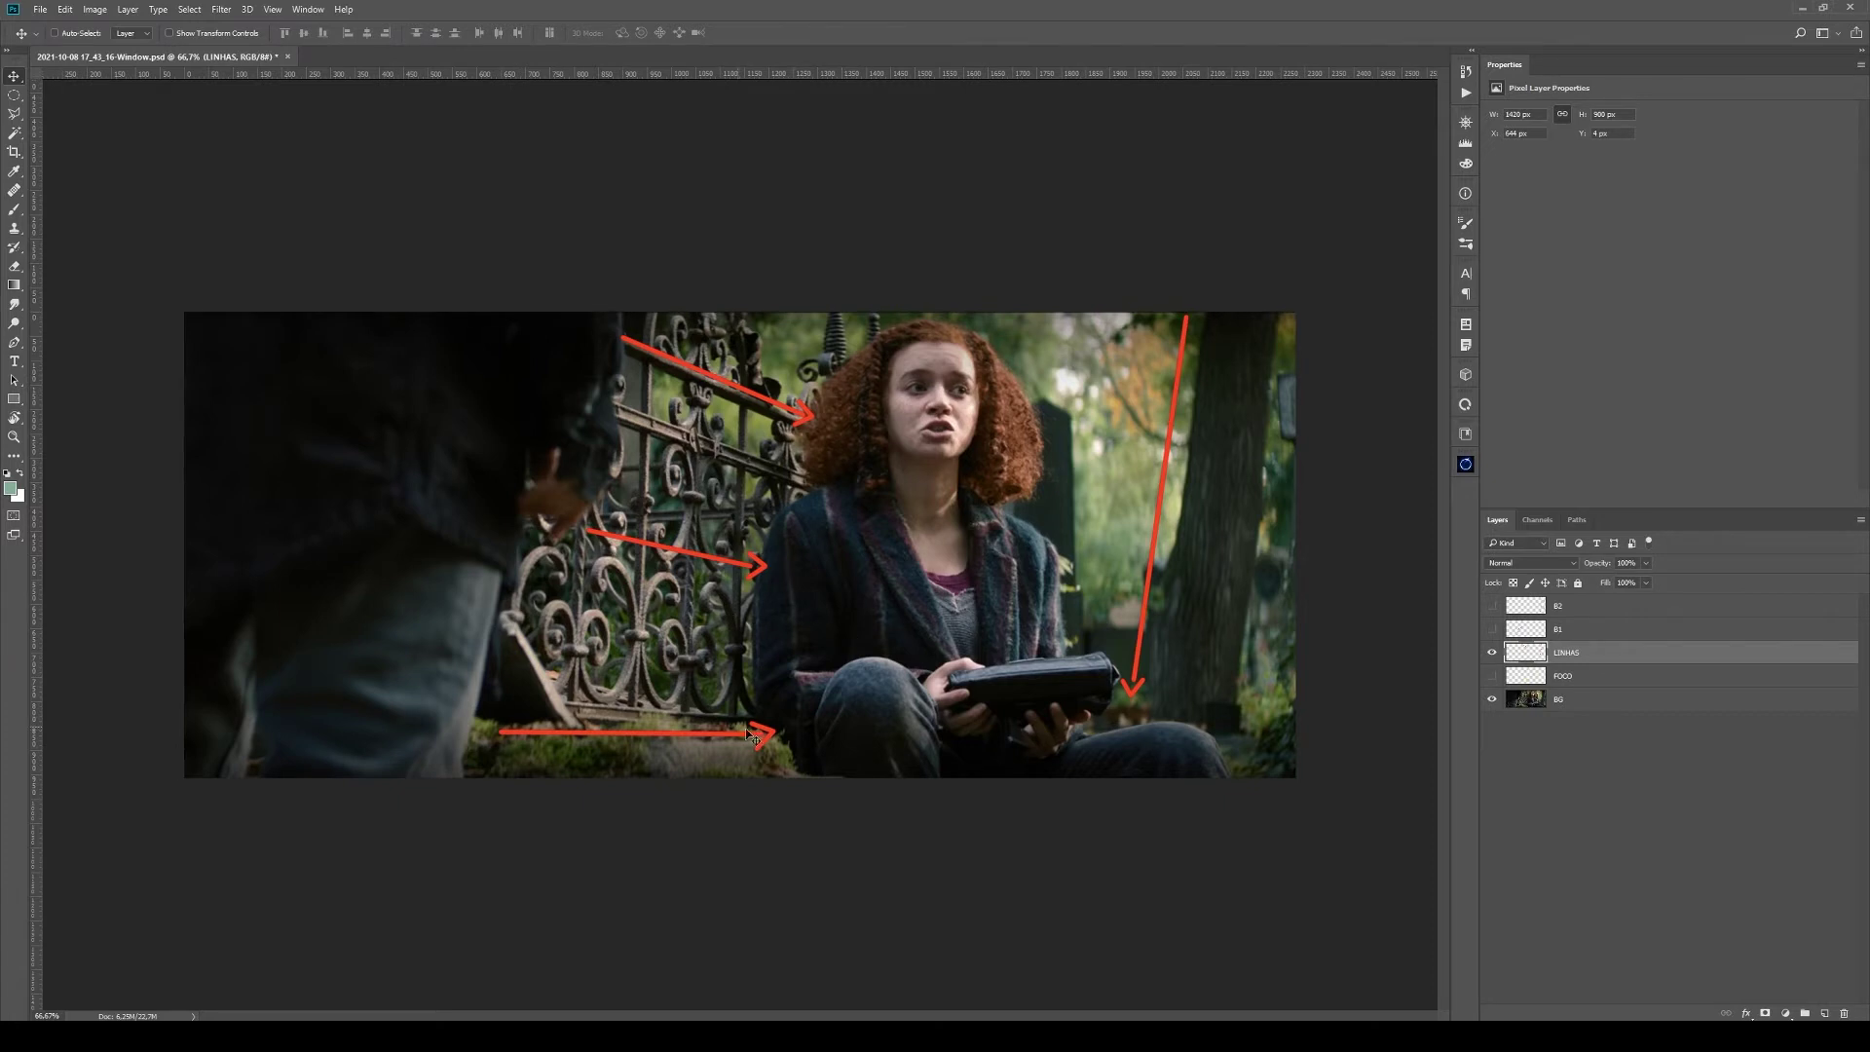
left_click(1492, 654)
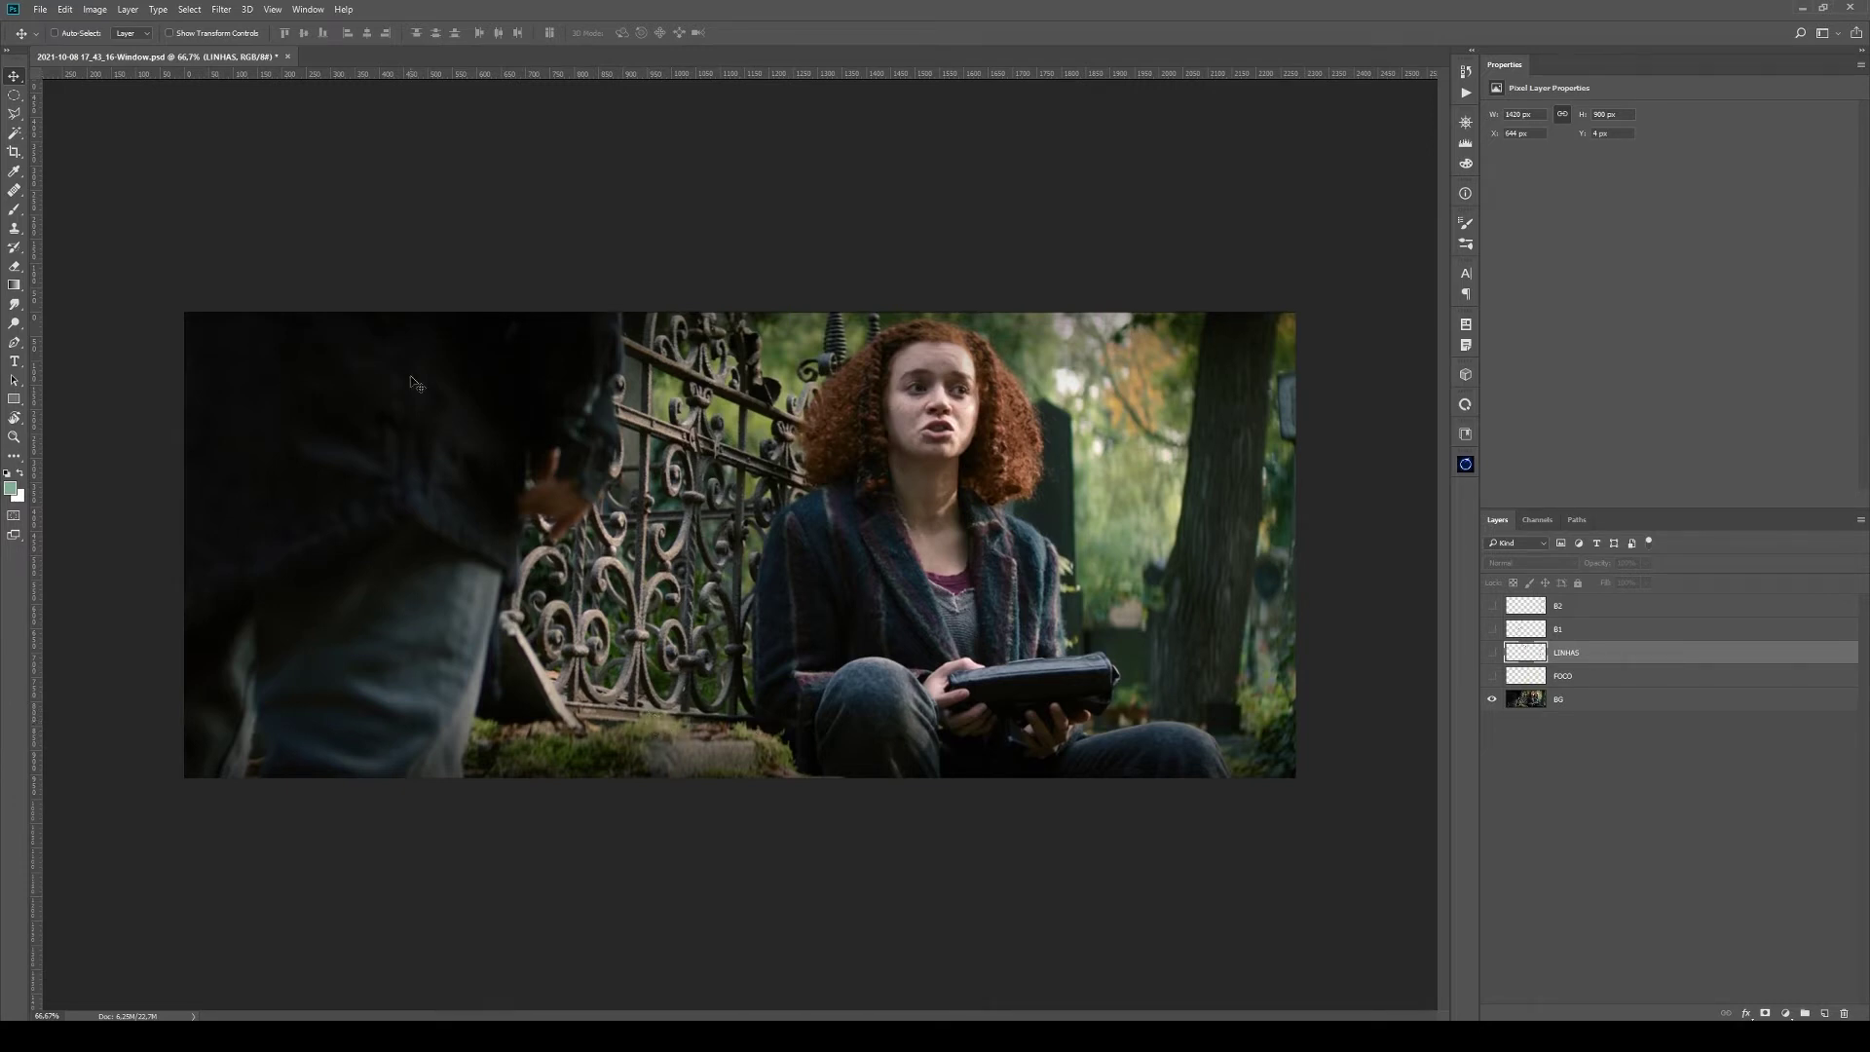
key("ctrl+comma")
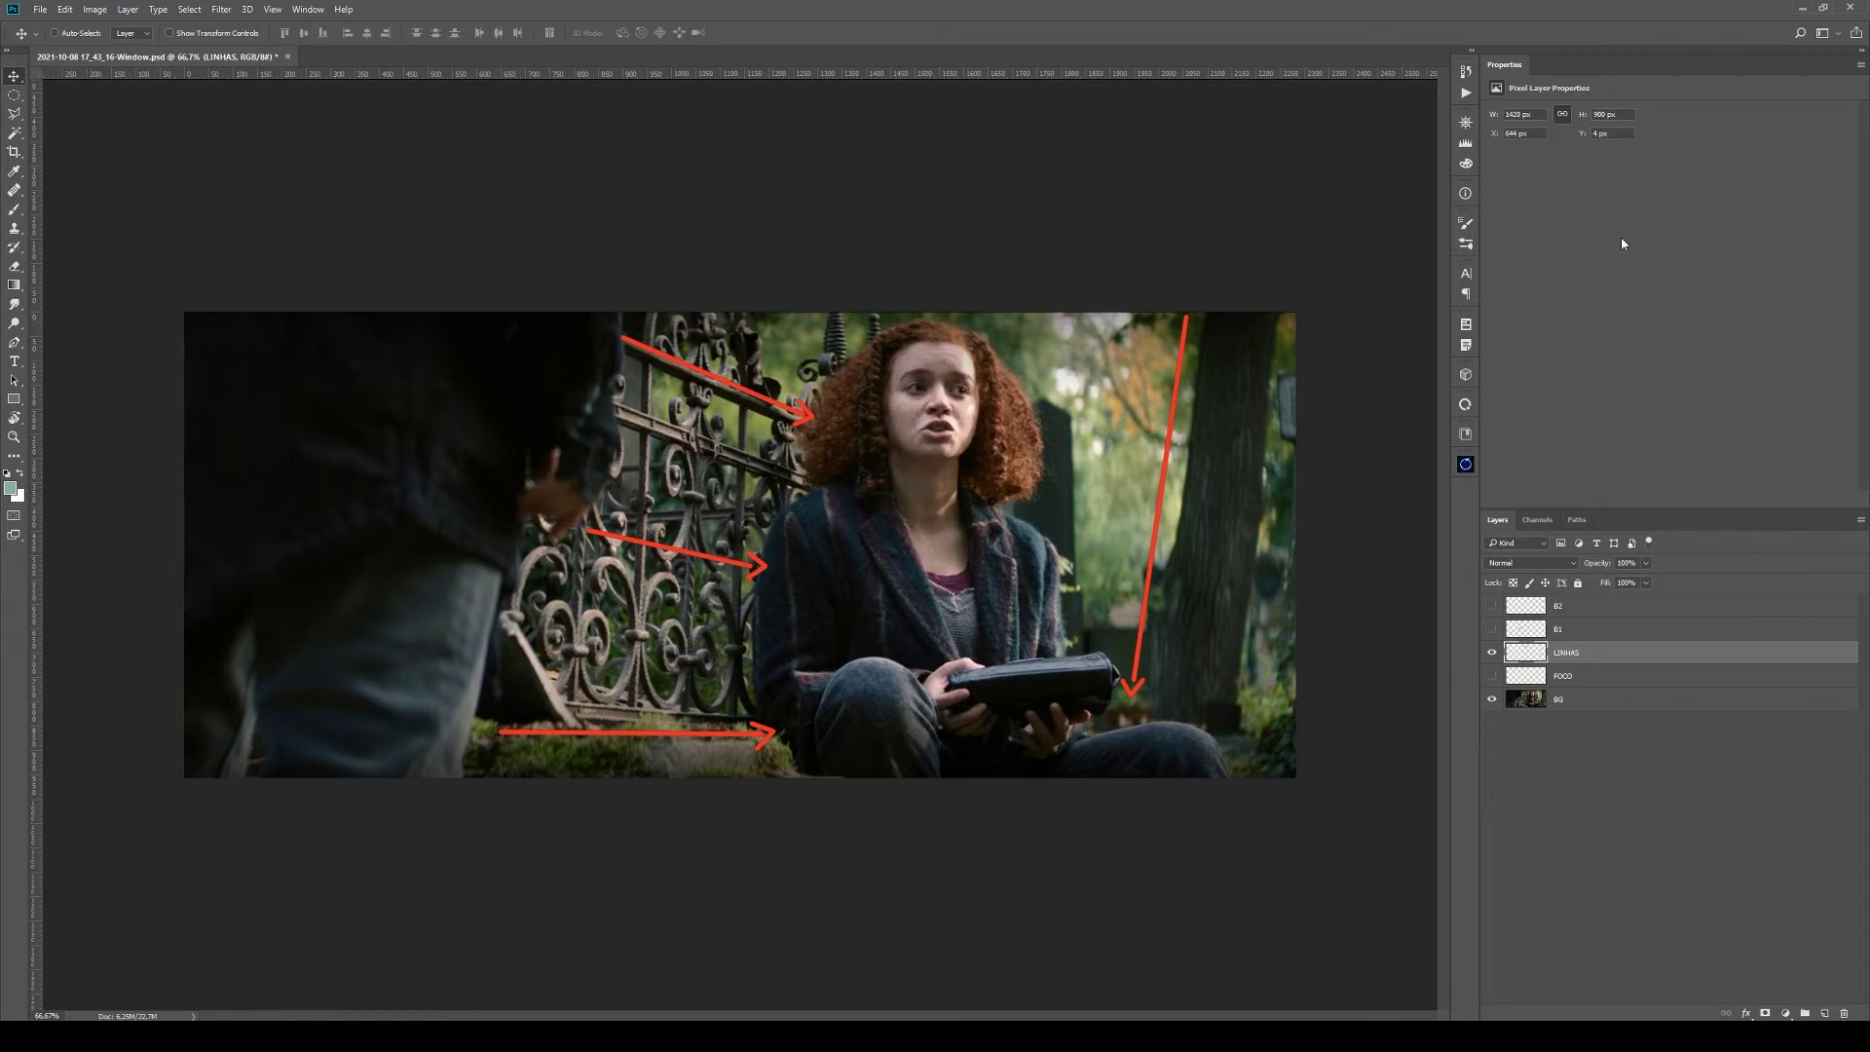
left_click(1492, 653)
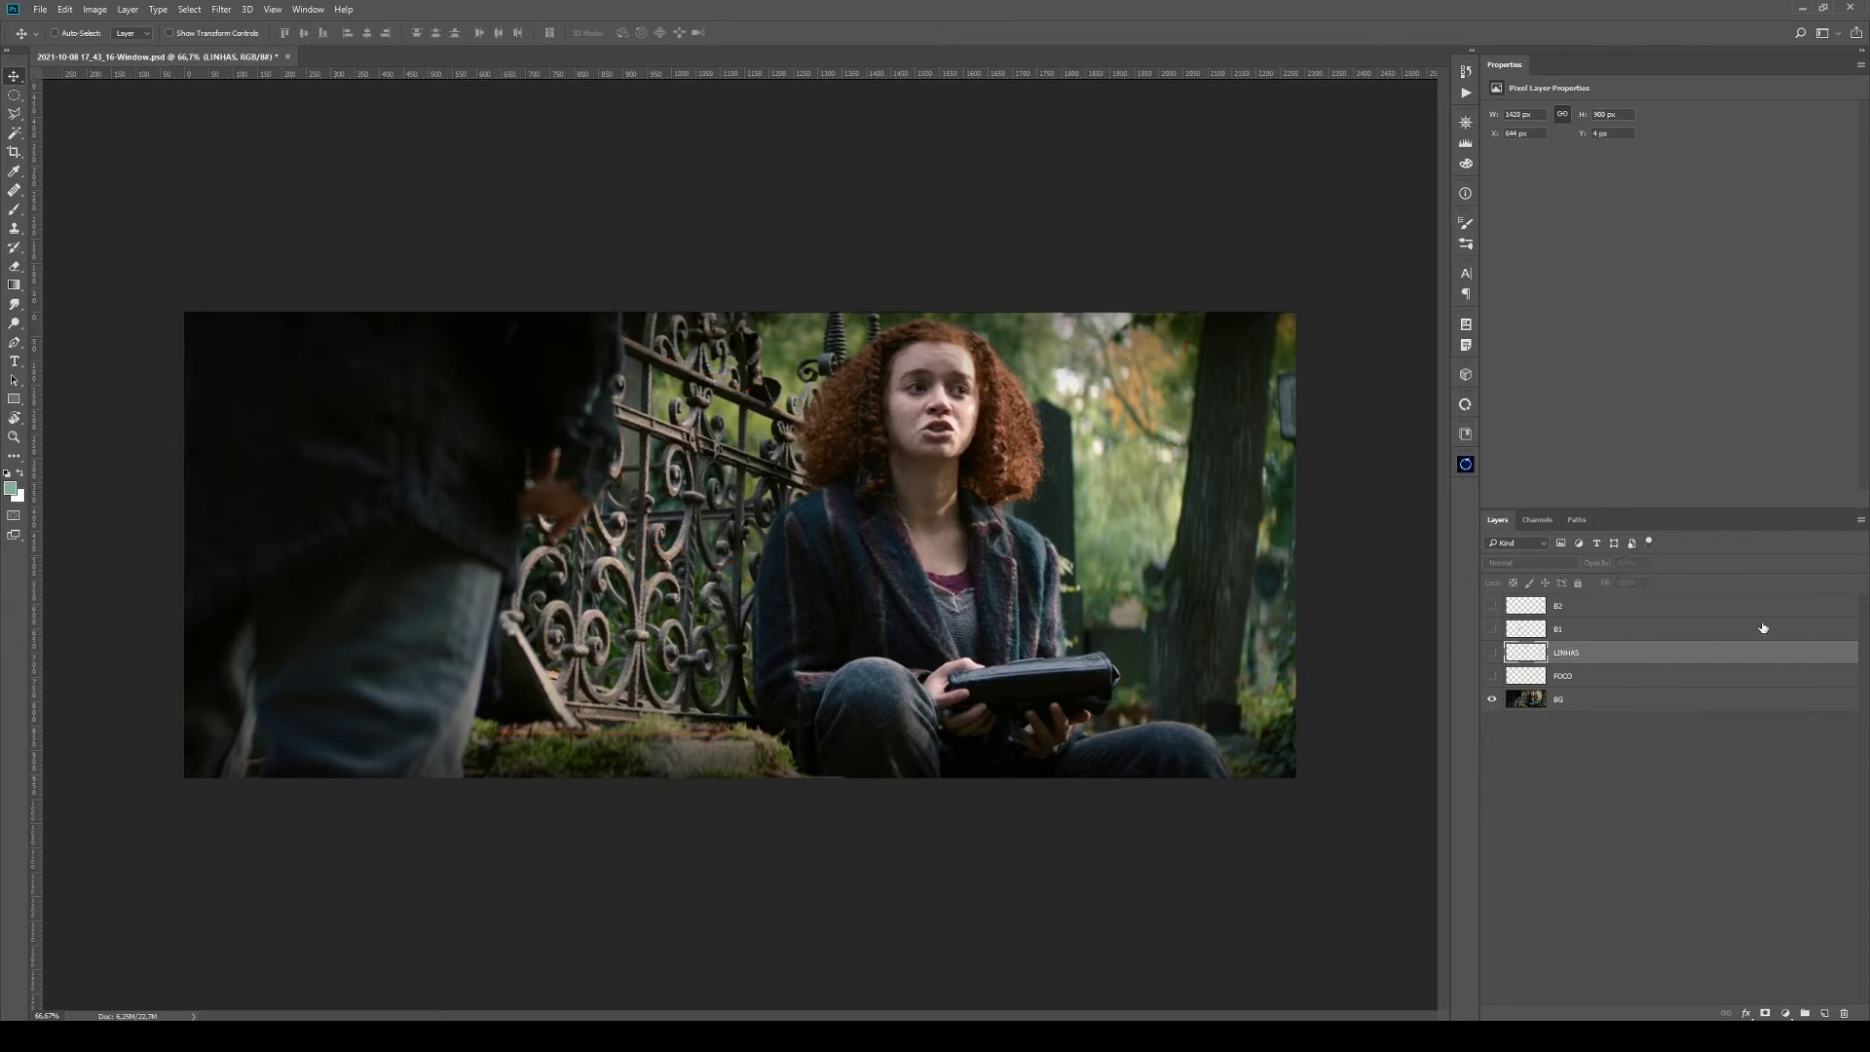
left_click(1492, 630)
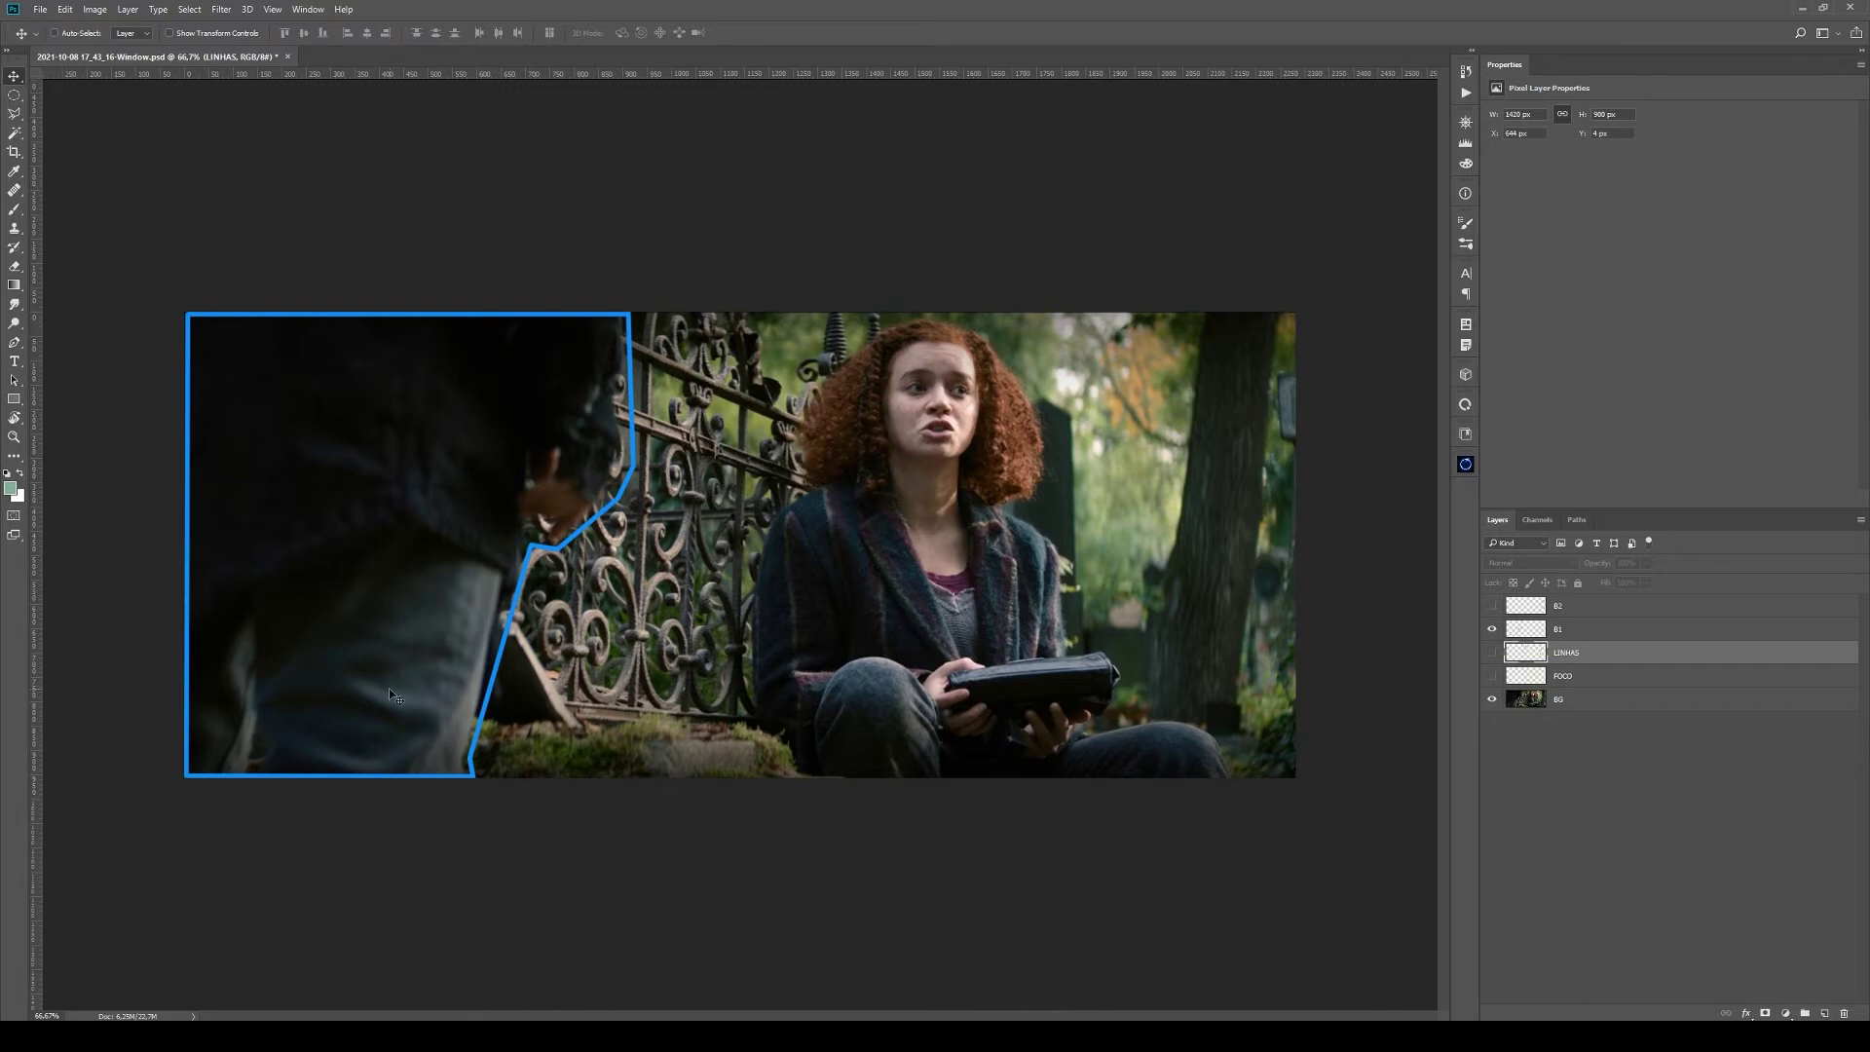
Show the tree-trunk blue outline and LINHAS arrows, then hide them with B1 in one drag
left_click(1491, 606)
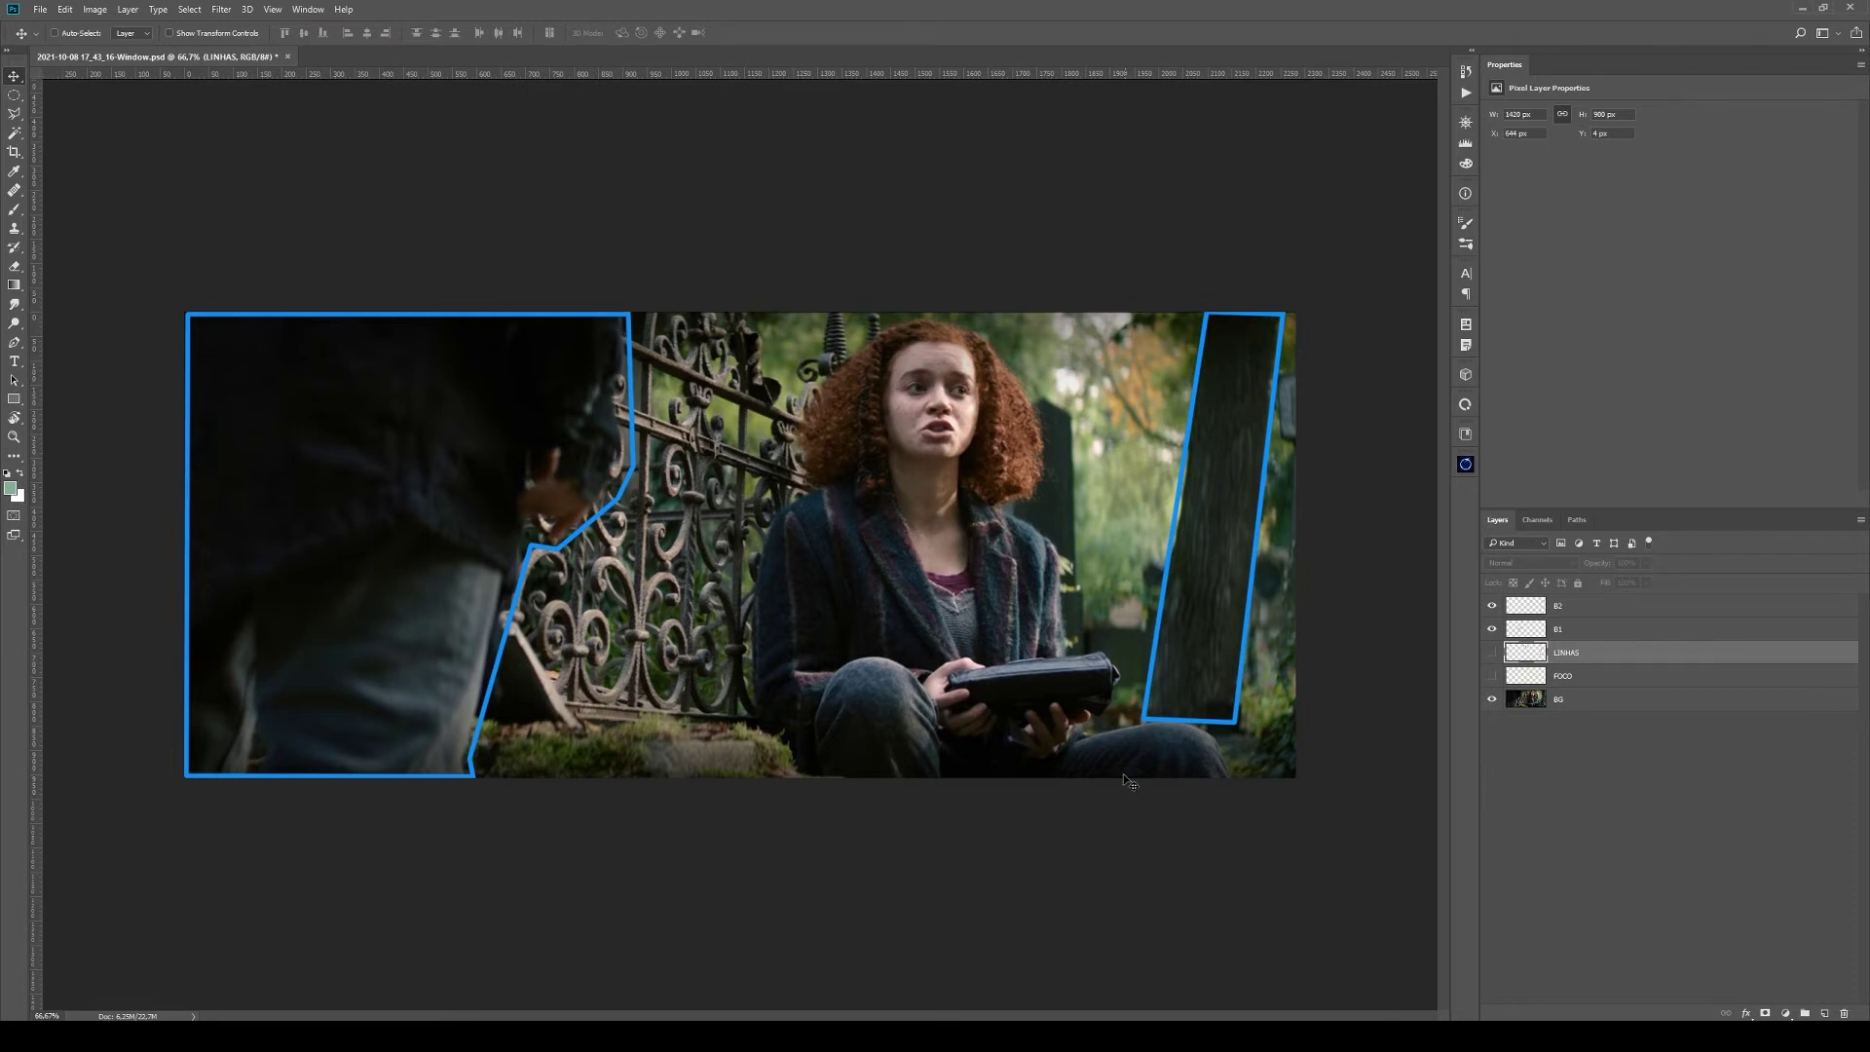
left_click(1492, 656)
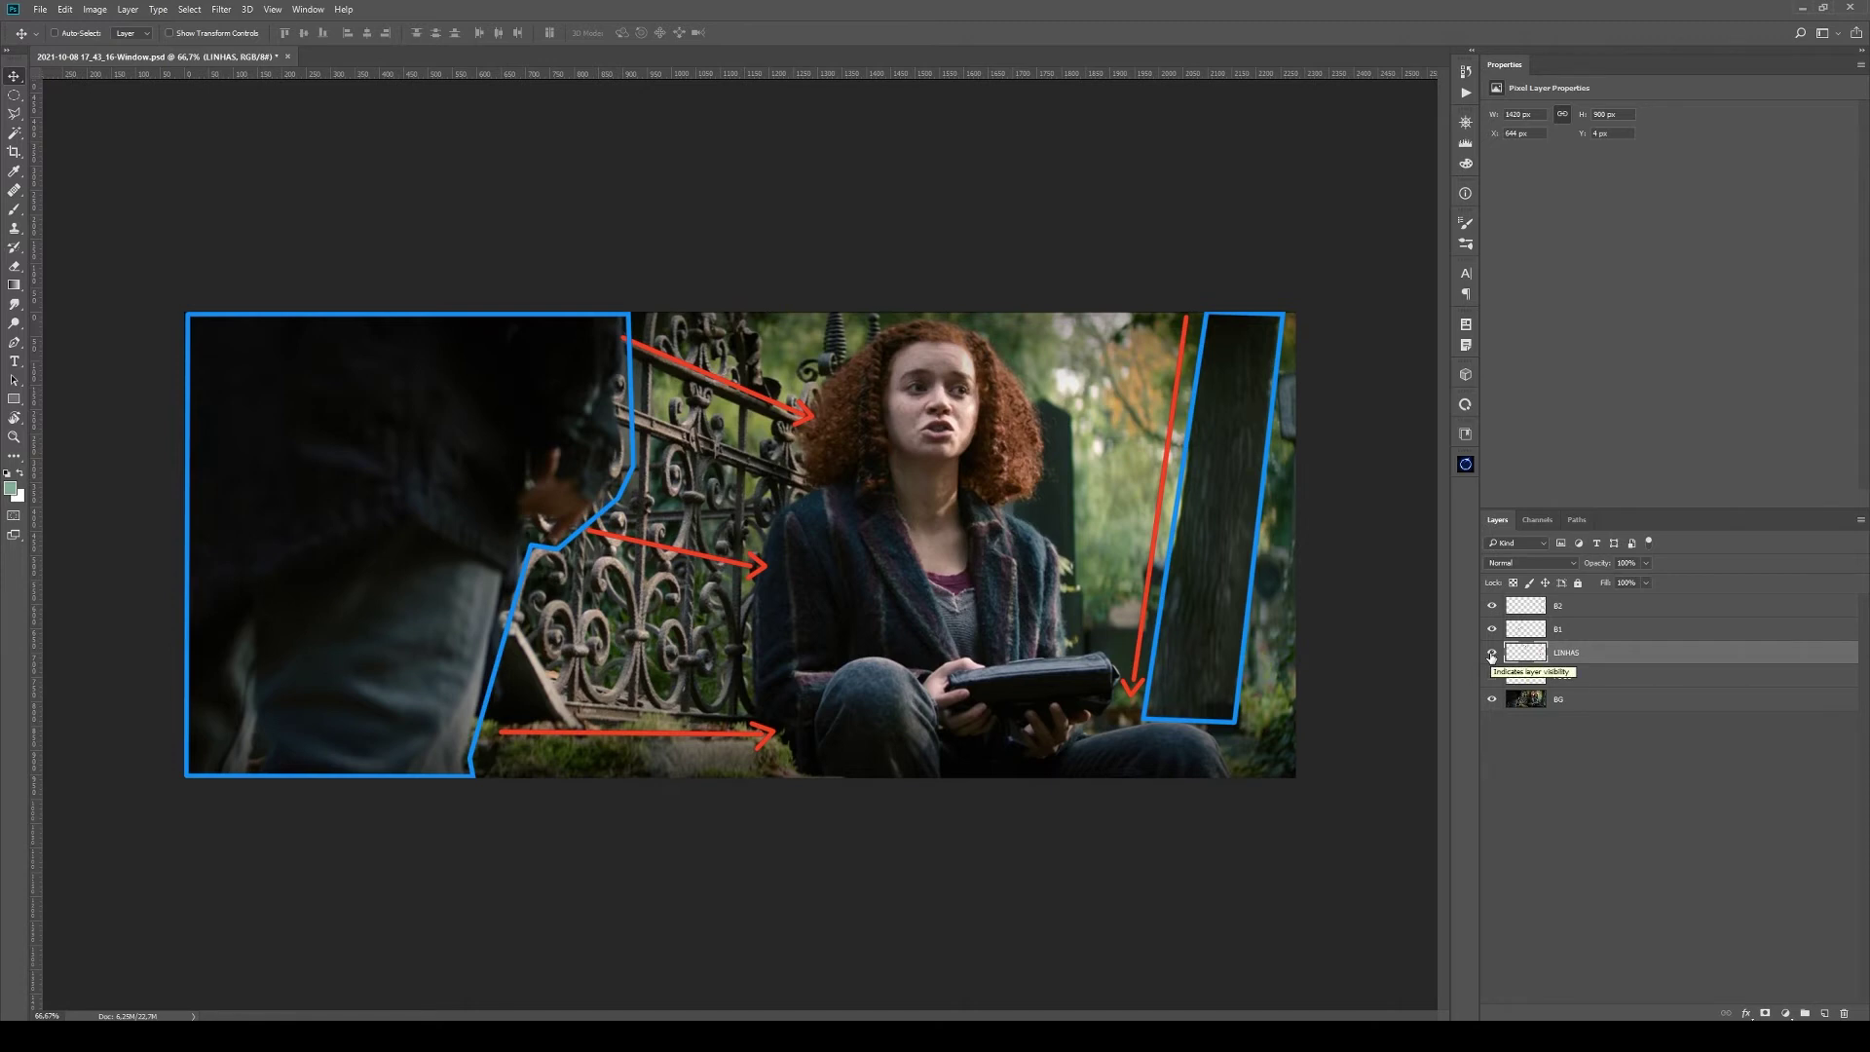
left_click_drag(1490, 655, 1491, 605)
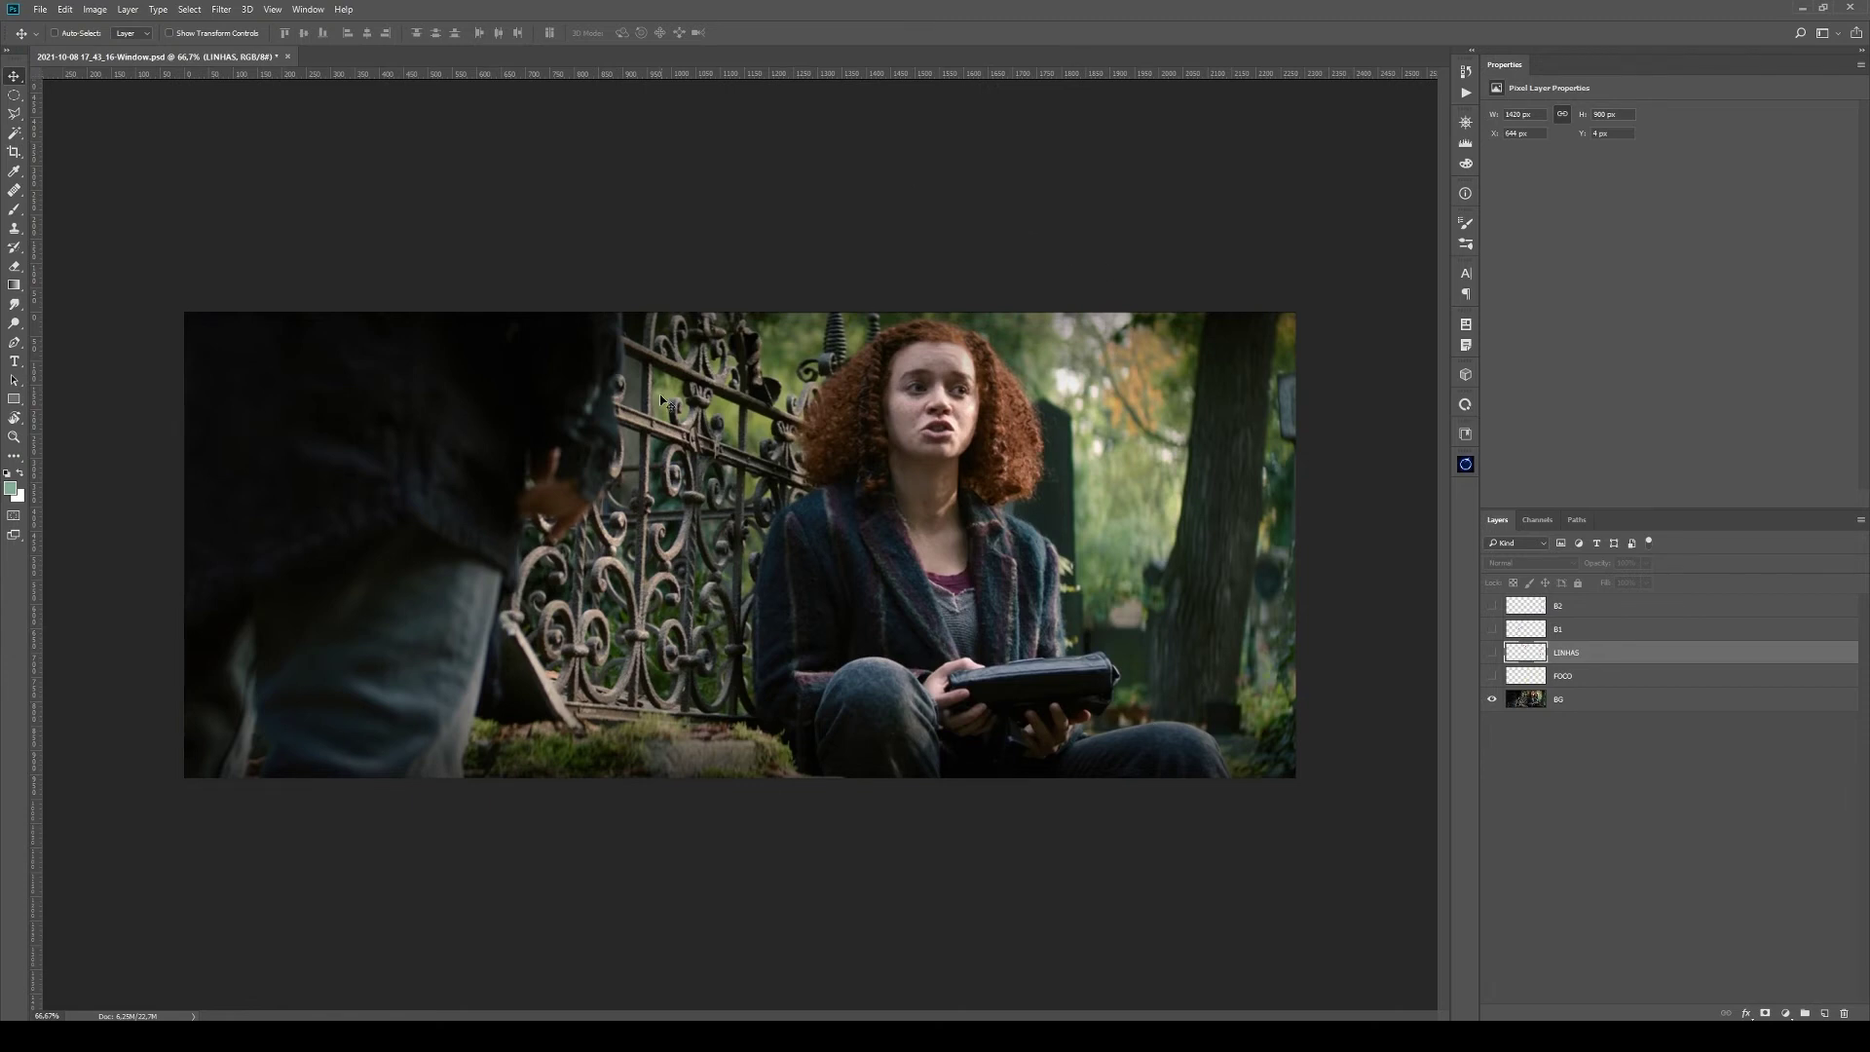
Open the Coolorus 2.5 panel, close and reopen it, and preview hues around the wheel
left_click(1466, 404)
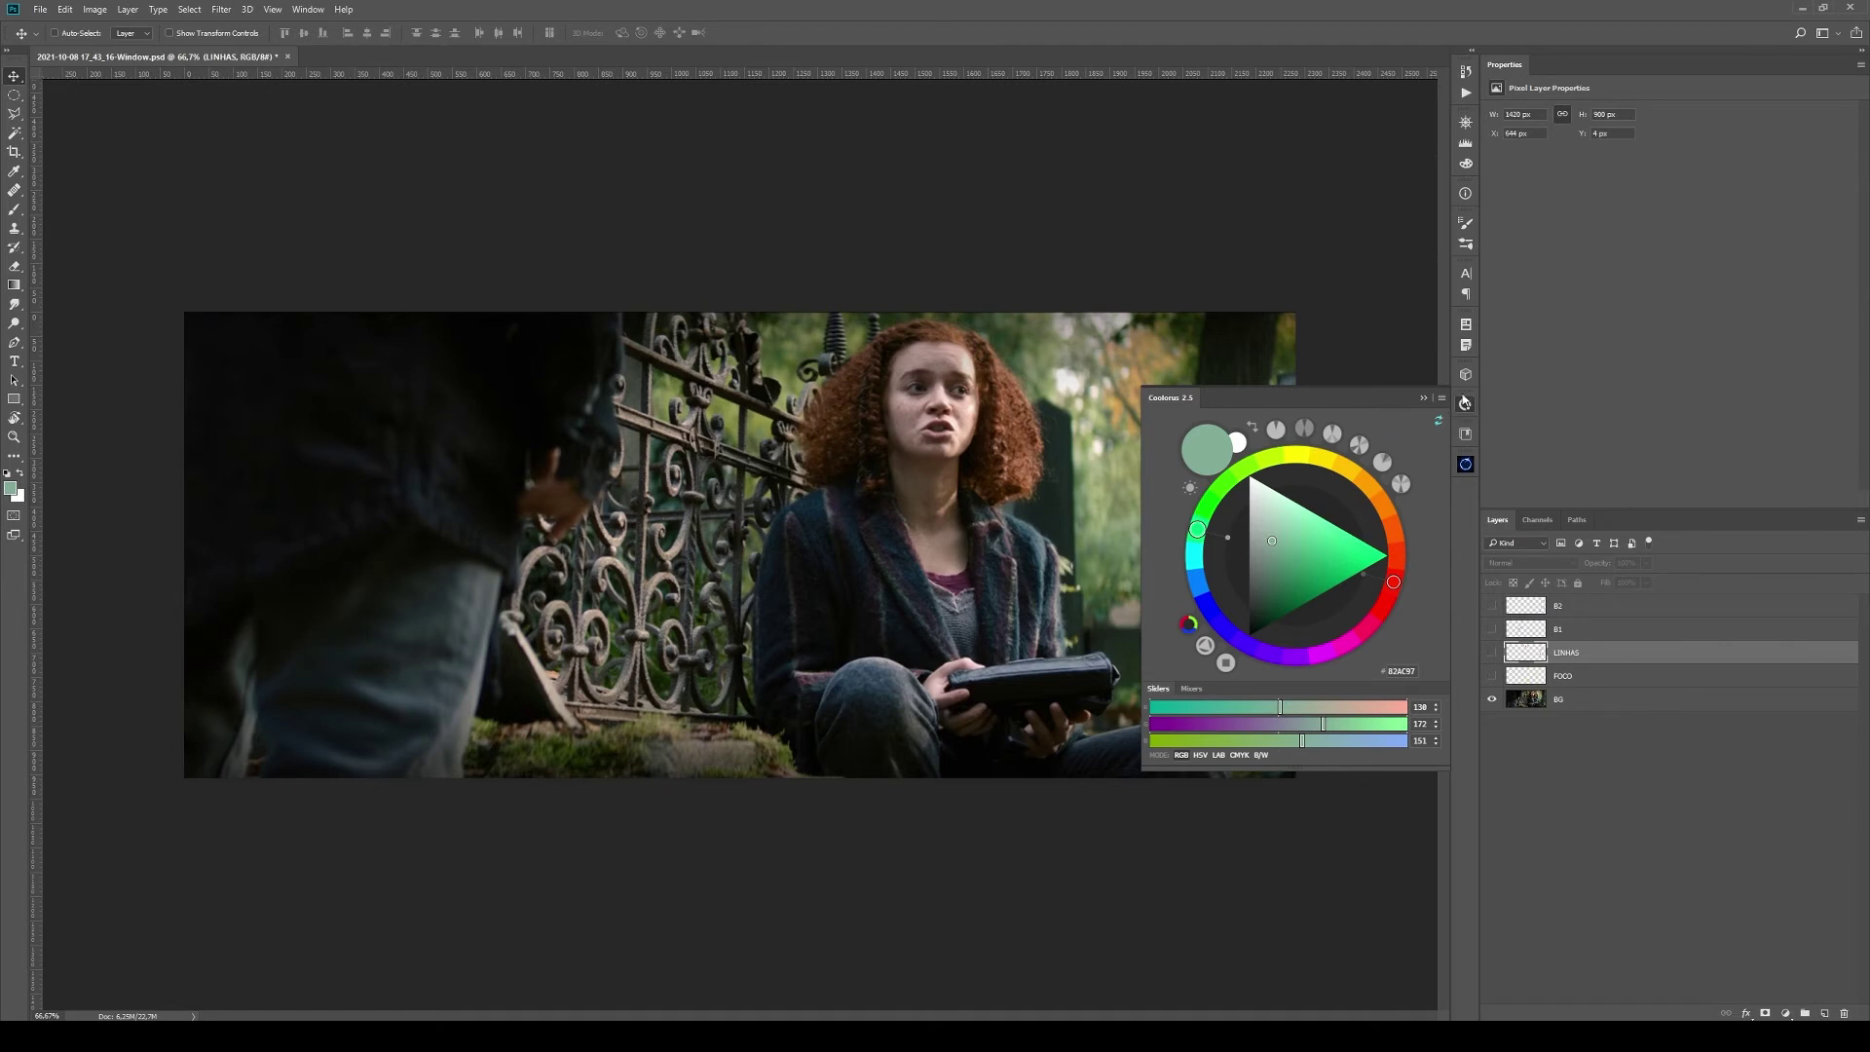
left_click(1422, 399)
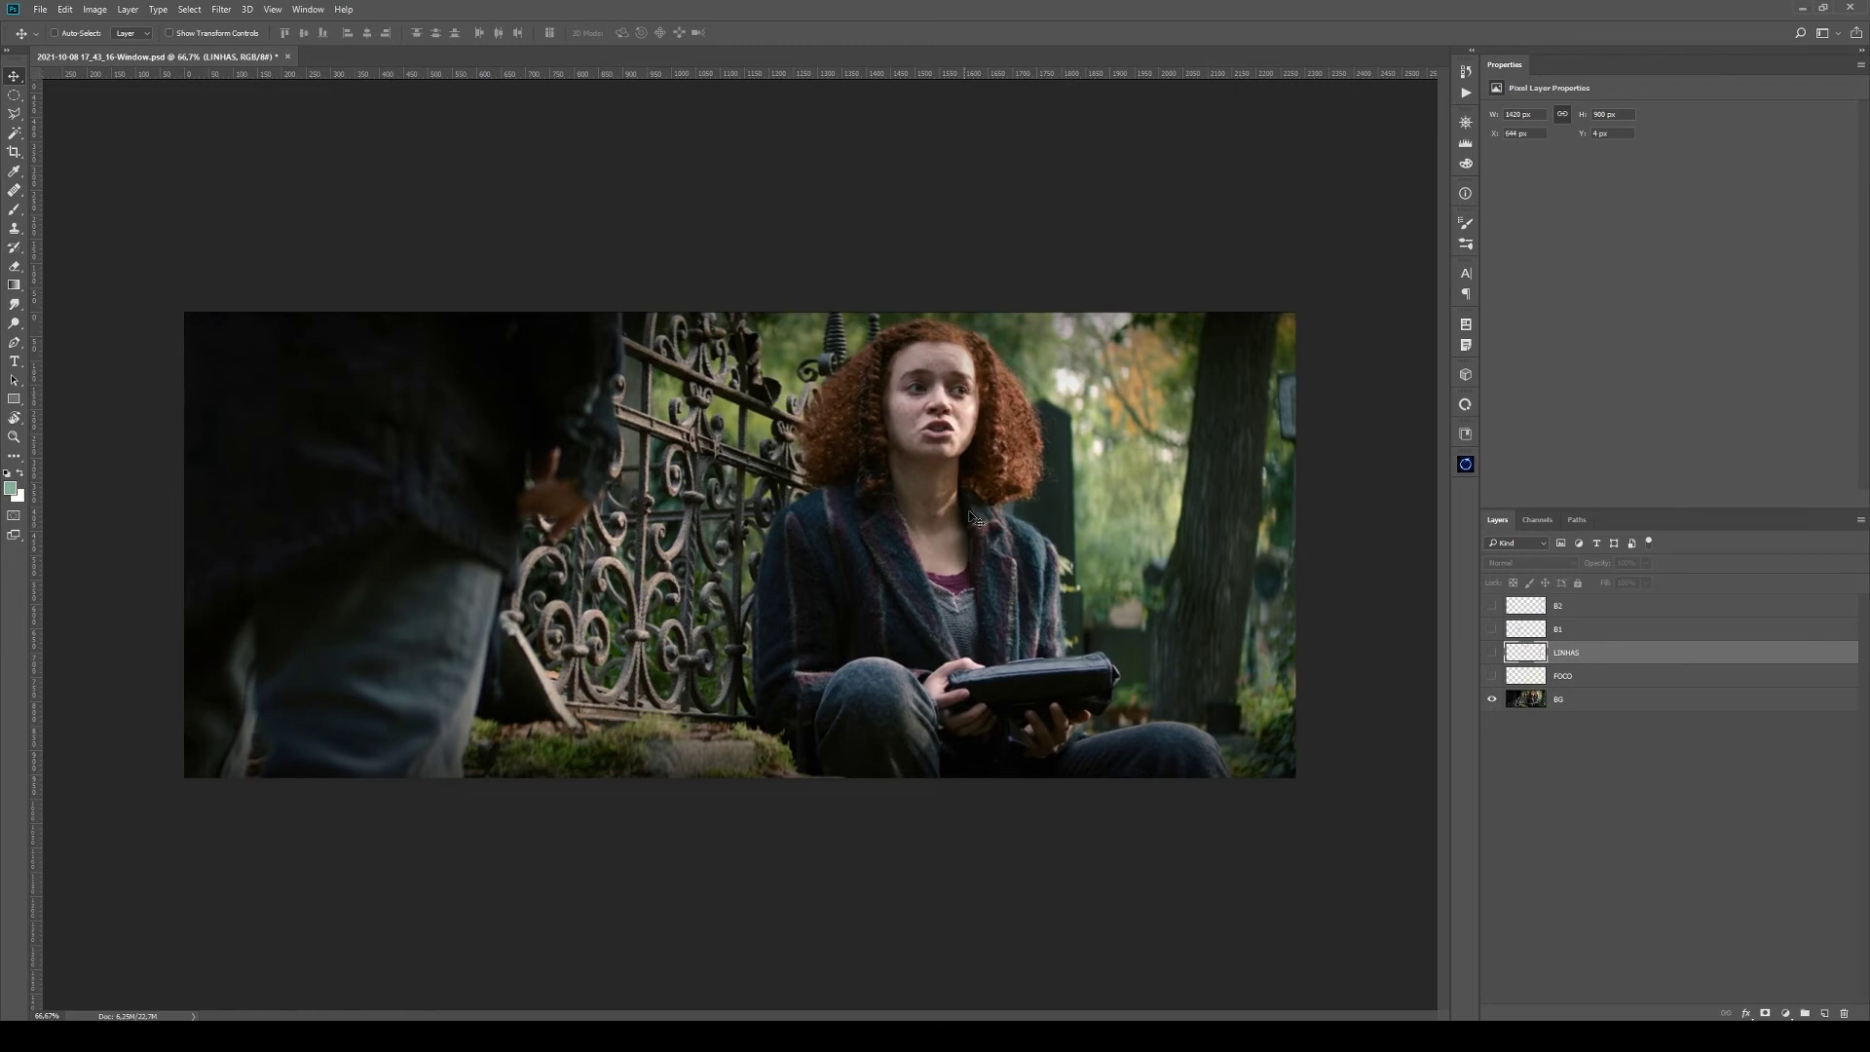
left_click(1463, 409)
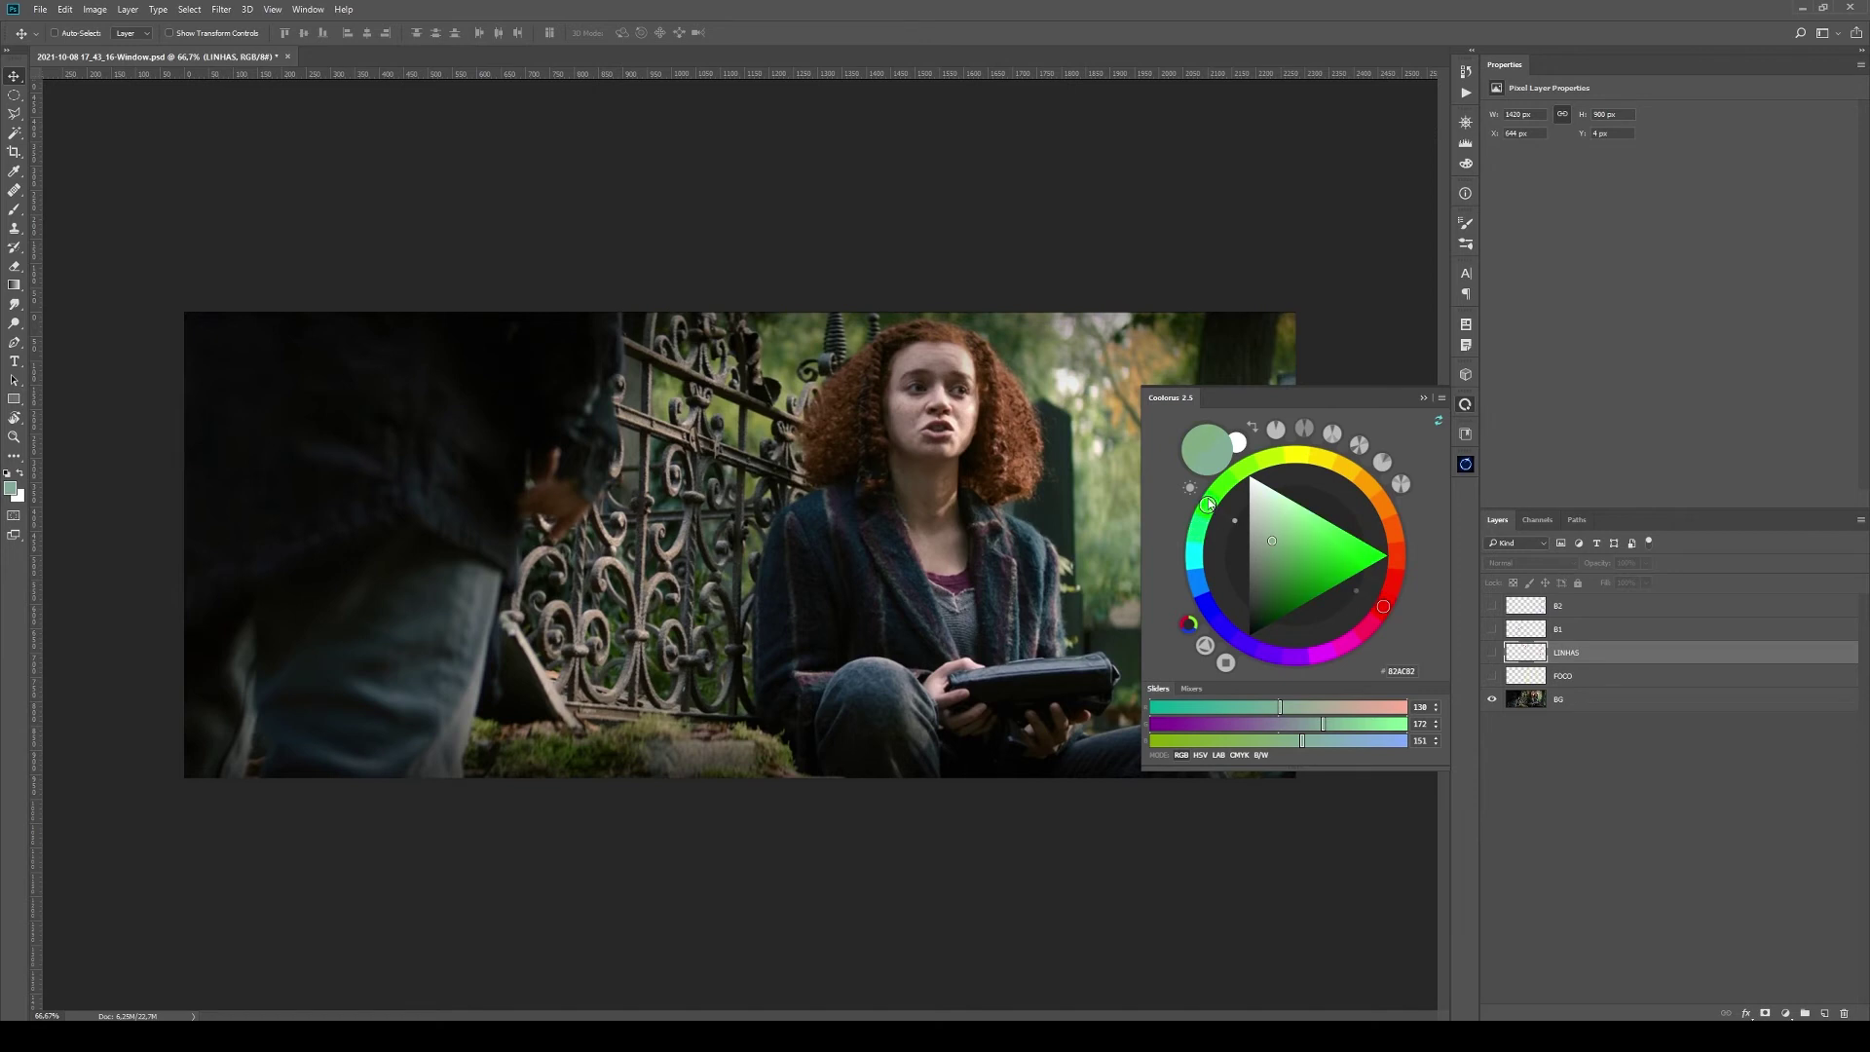
left_click_drag(1197, 533, 1197, 532)
Eyedrop dark blue and purple from the girl's jacket, then shift the hue toward red in Coolorus
key("i")
left_click(855, 549)
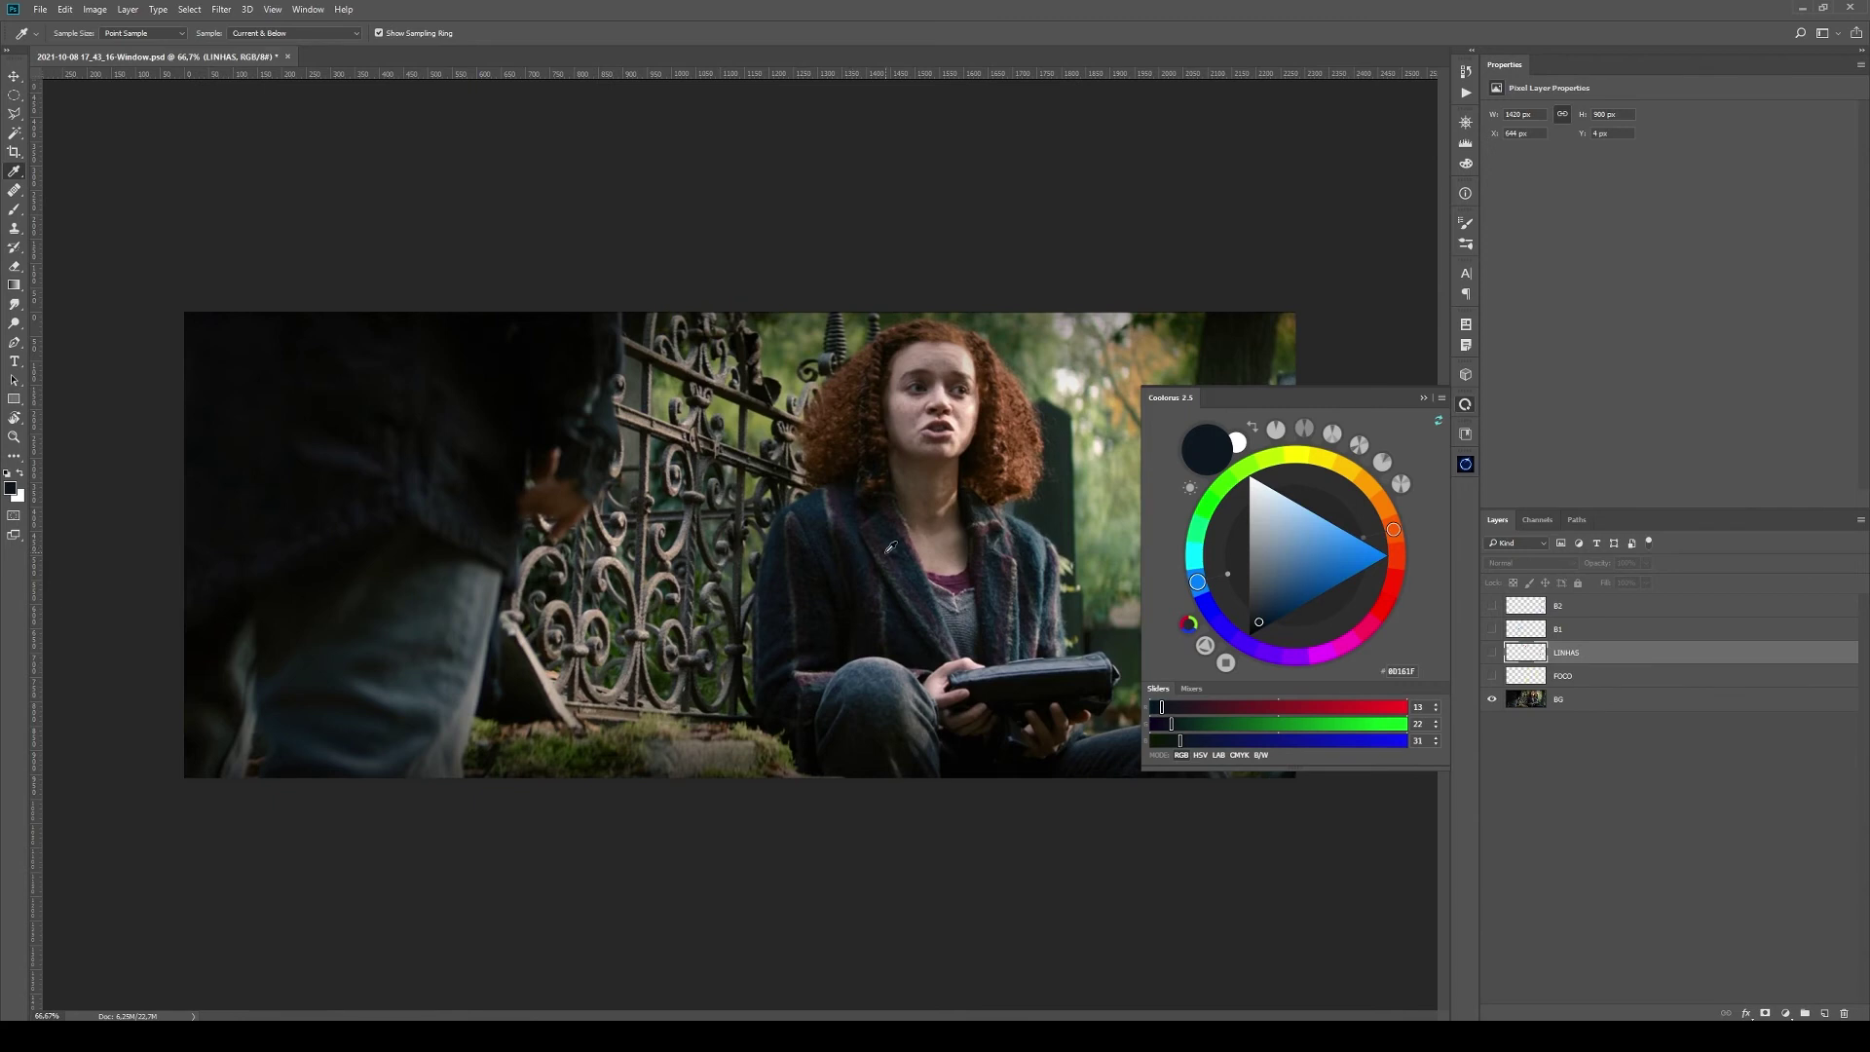
left_click(904, 529)
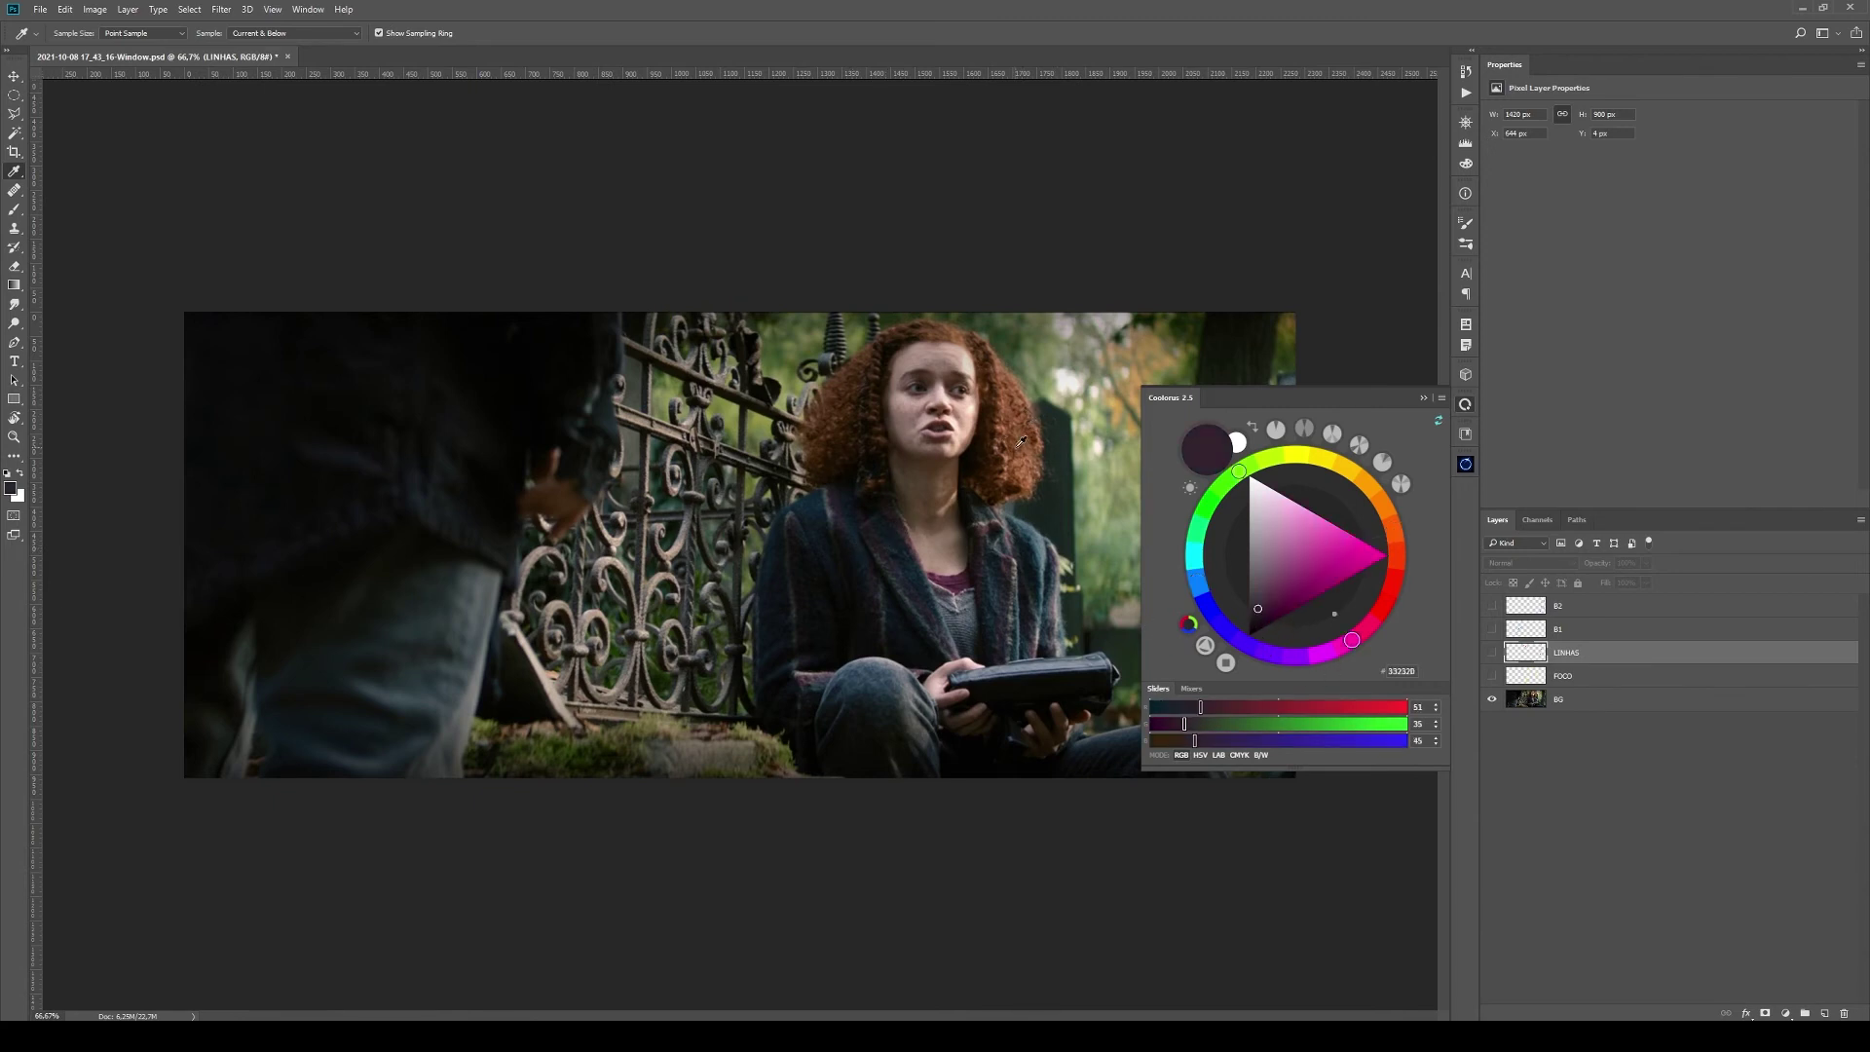
mouse_move(1358, 637)
left_mouse_down()
mouse_move(1398, 589)
mouse_move(1325, 658)
mouse_move(1255, 665)
mouse_move(1206, 606)
left_mouse_up()
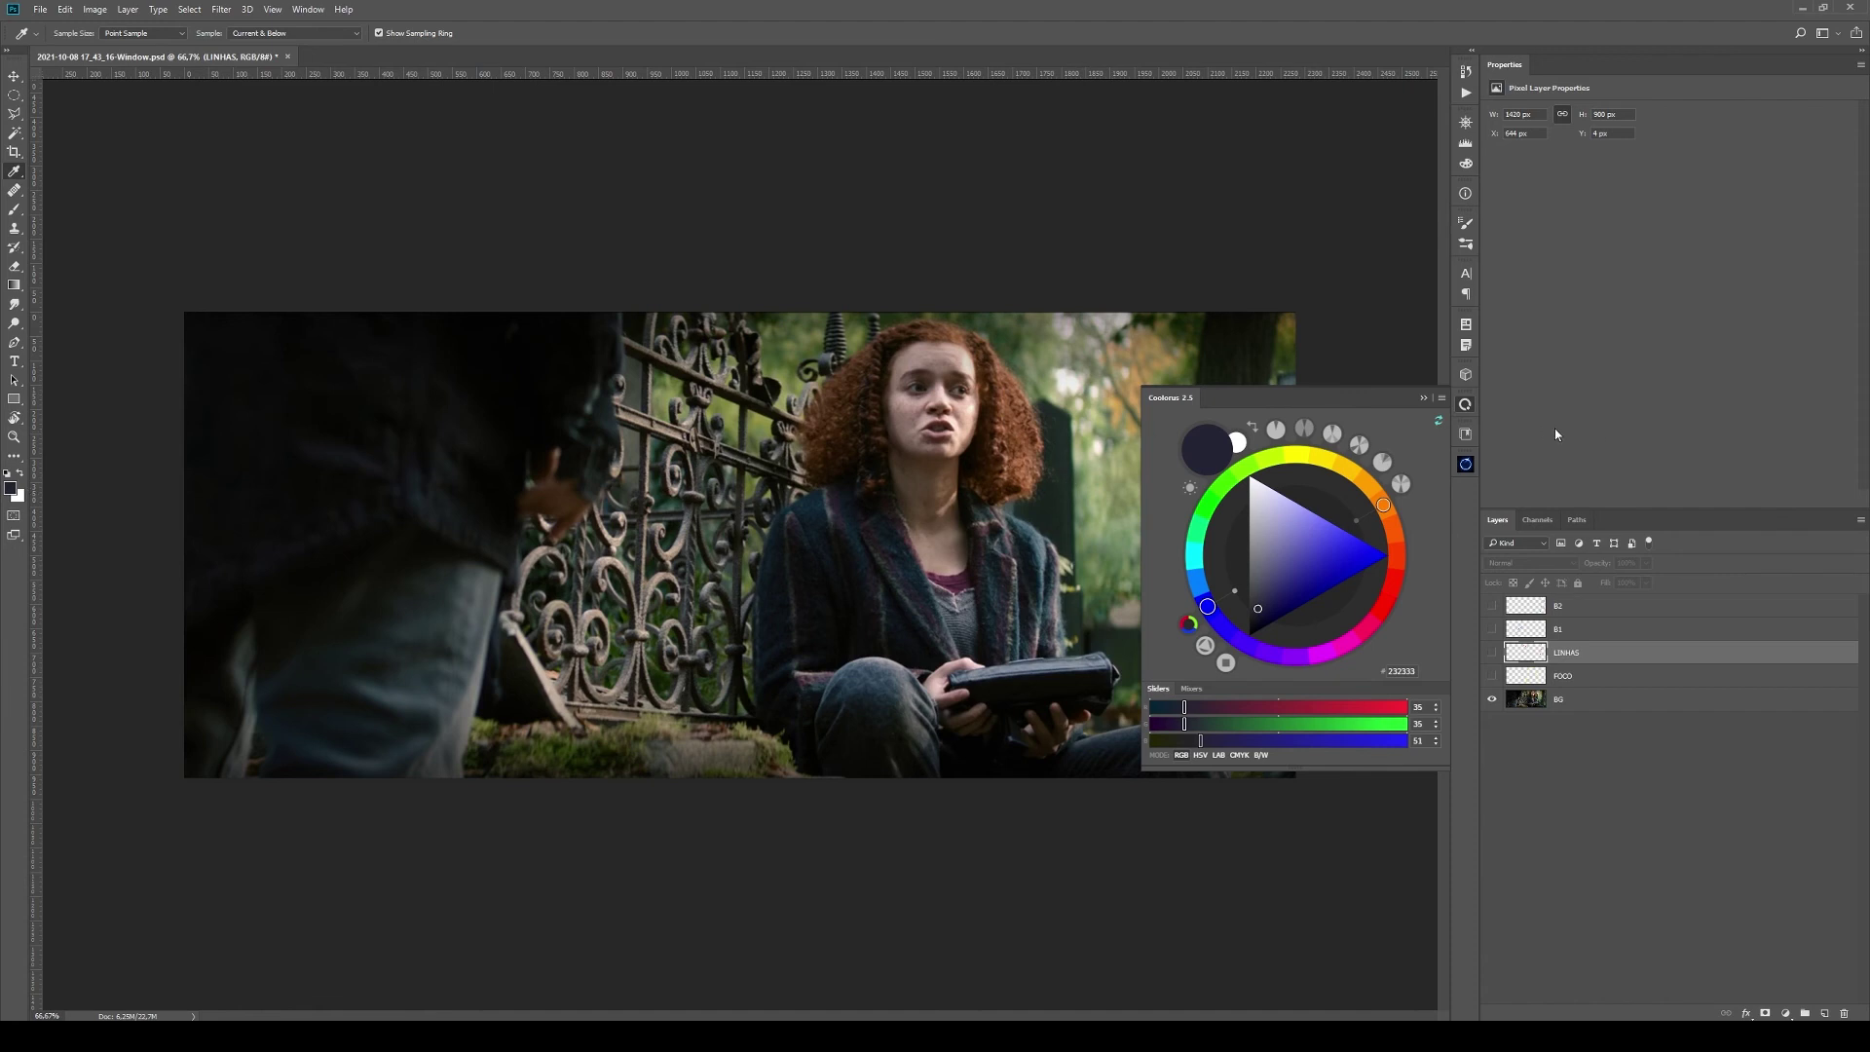
Collapse the Coolorus panel with its >> button to uncover the film still
left_click(1423, 399)
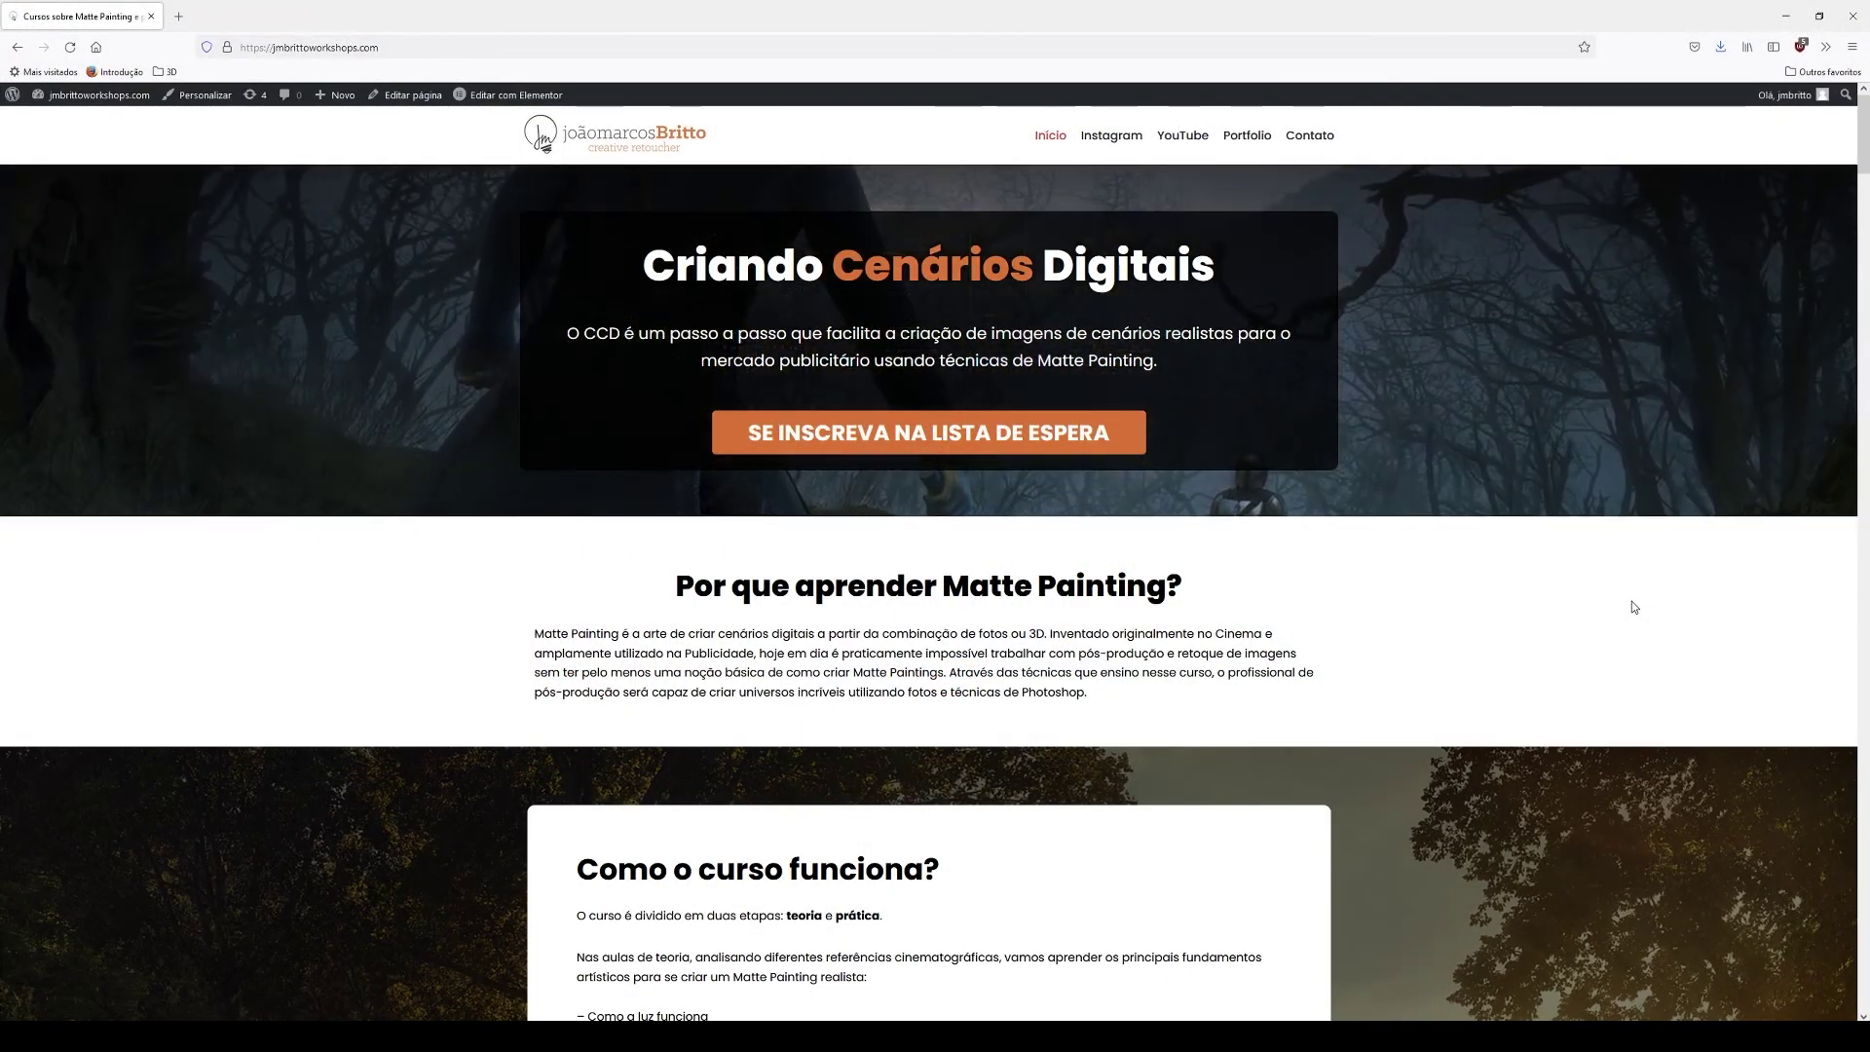
Scroll the course page past 'Como o curso funciona?' down to Módulo 3 – Neon City
scroll(1633, 606, "down", 3)
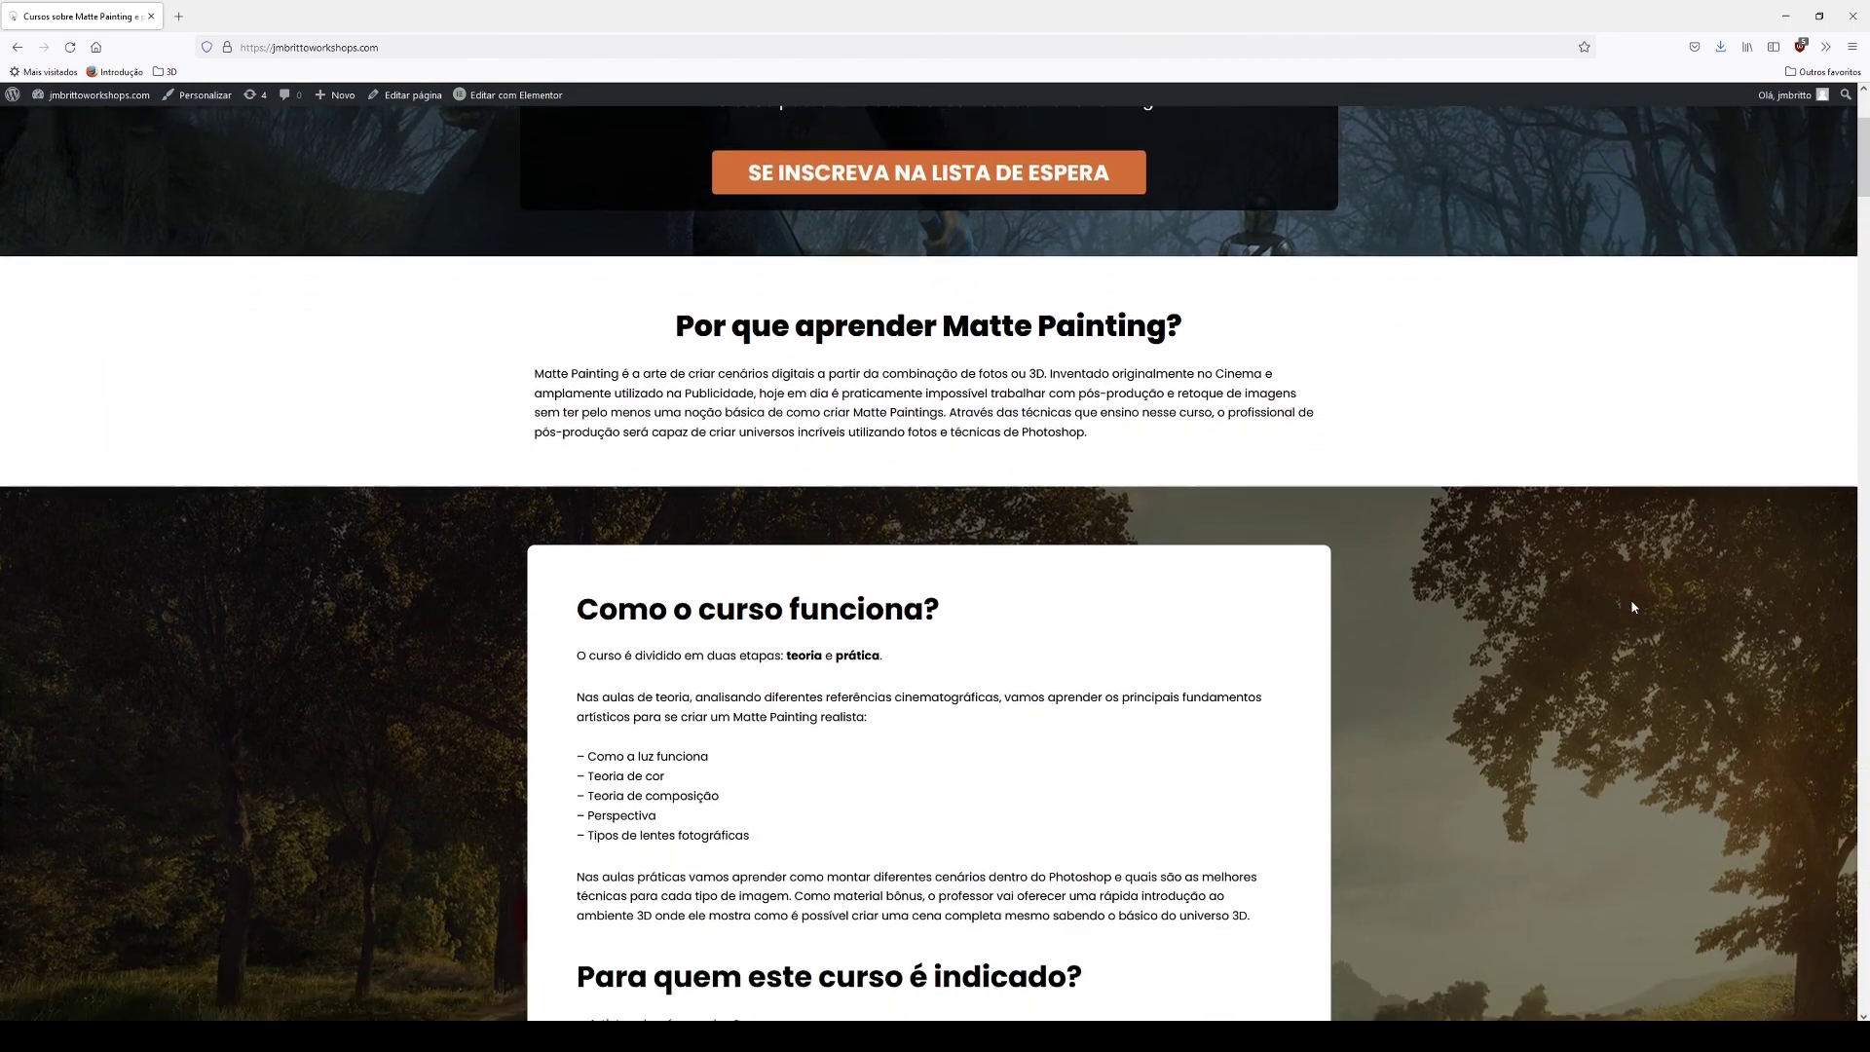
scroll(1632, 606, "down", 1)
scroll(1633, 606, "down", 1)
scroll(1633, 606, "down", 1)
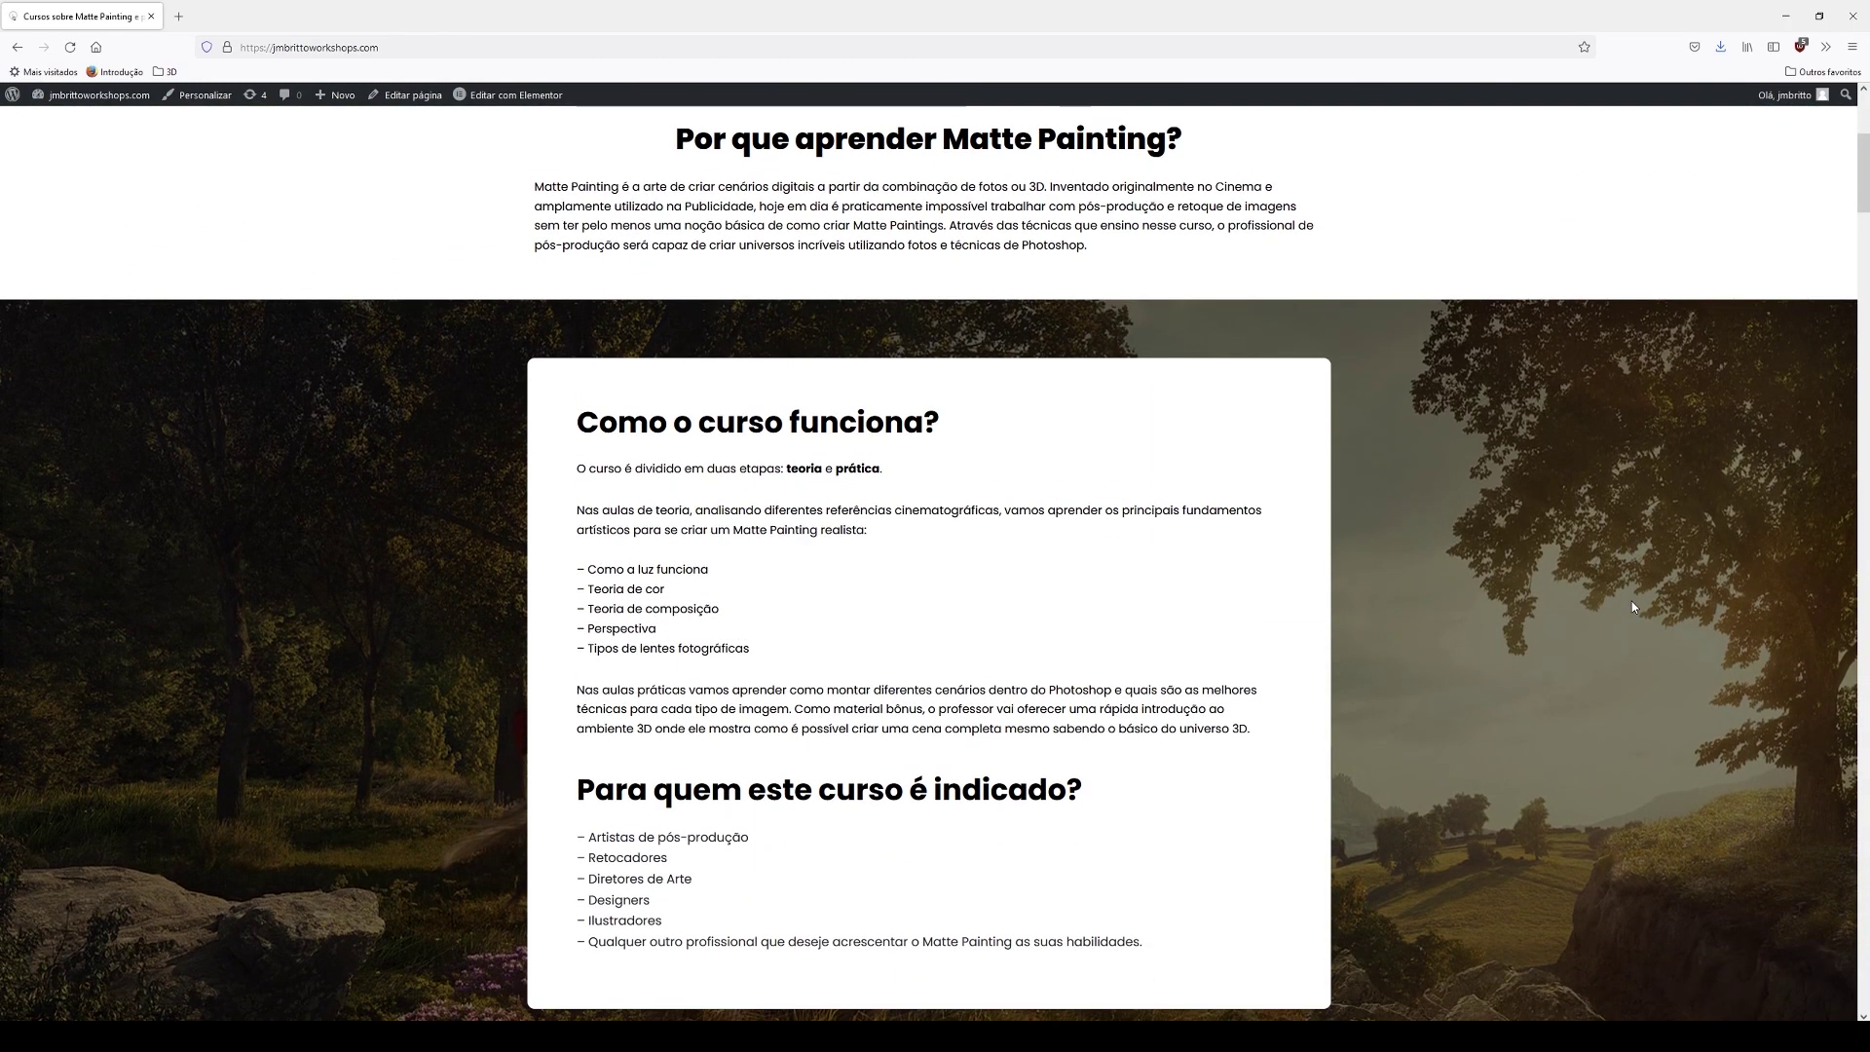
scroll(1631, 607, "down", 2)
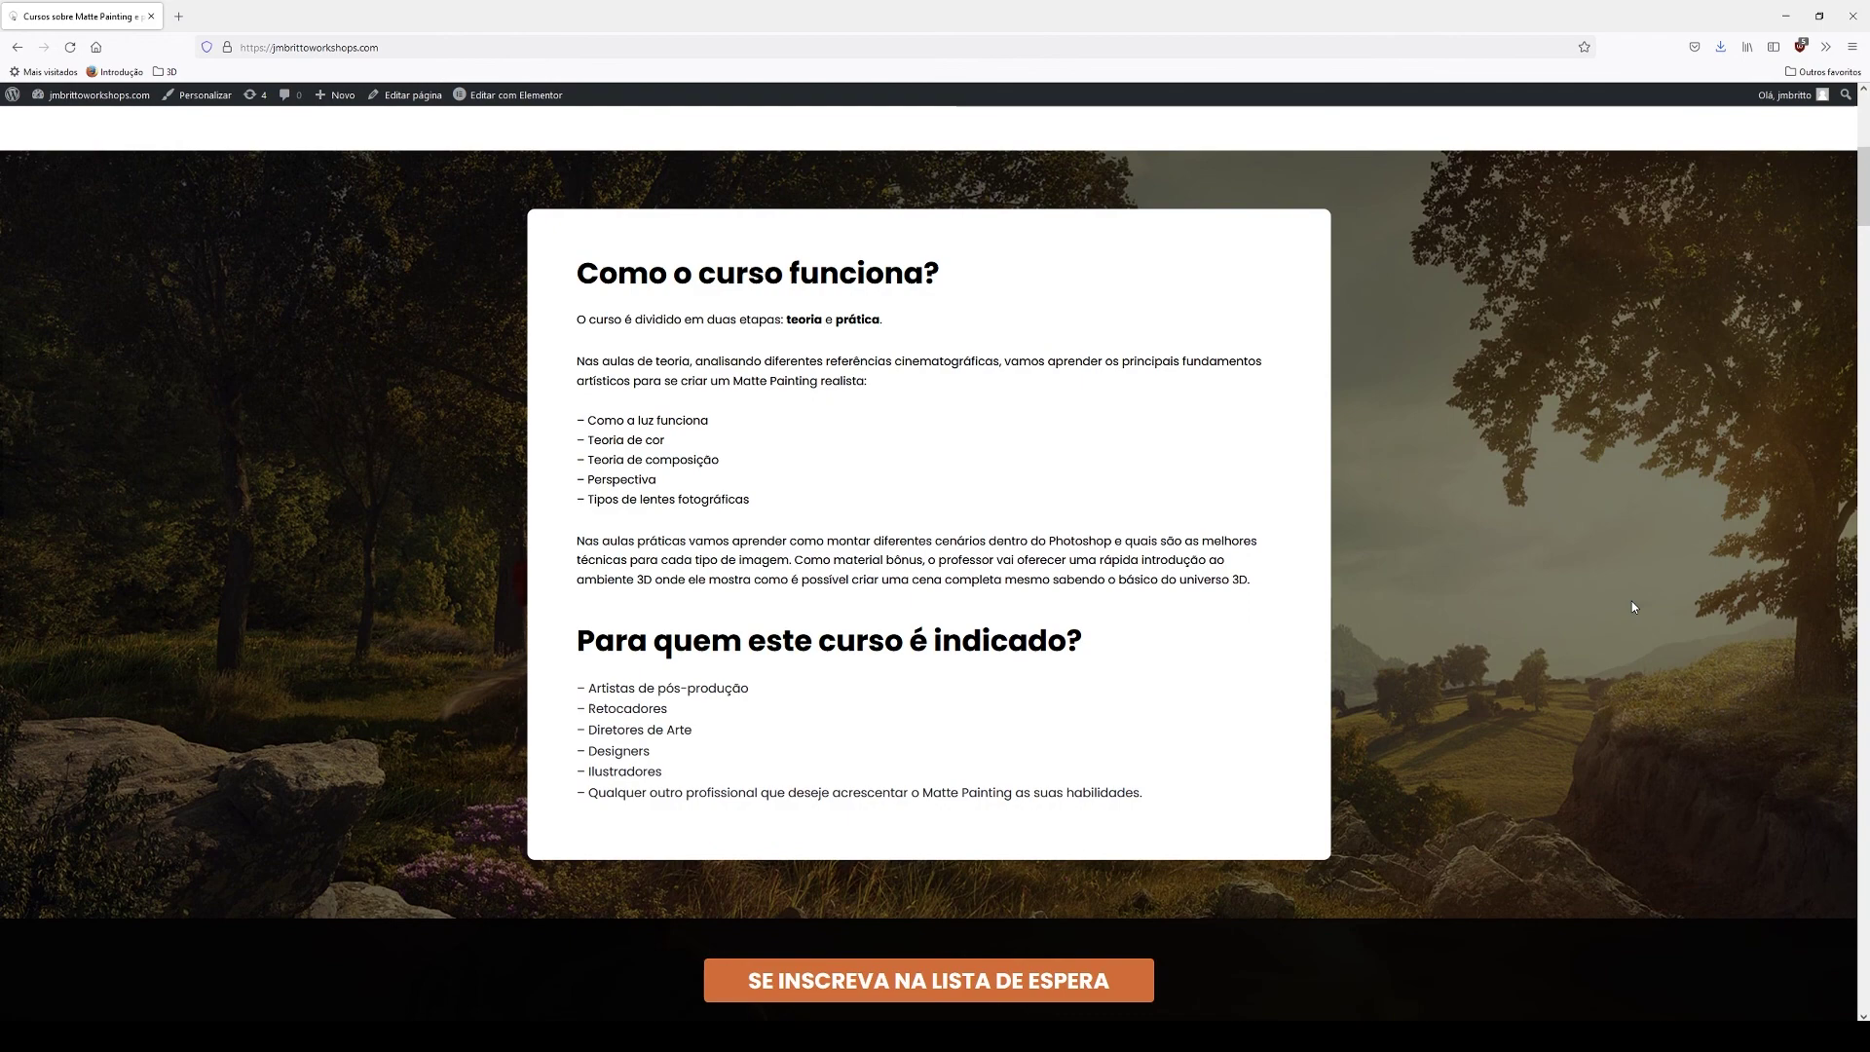
scroll(1632, 607, "down", 2)
scroll(1632, 606, "down", 1)
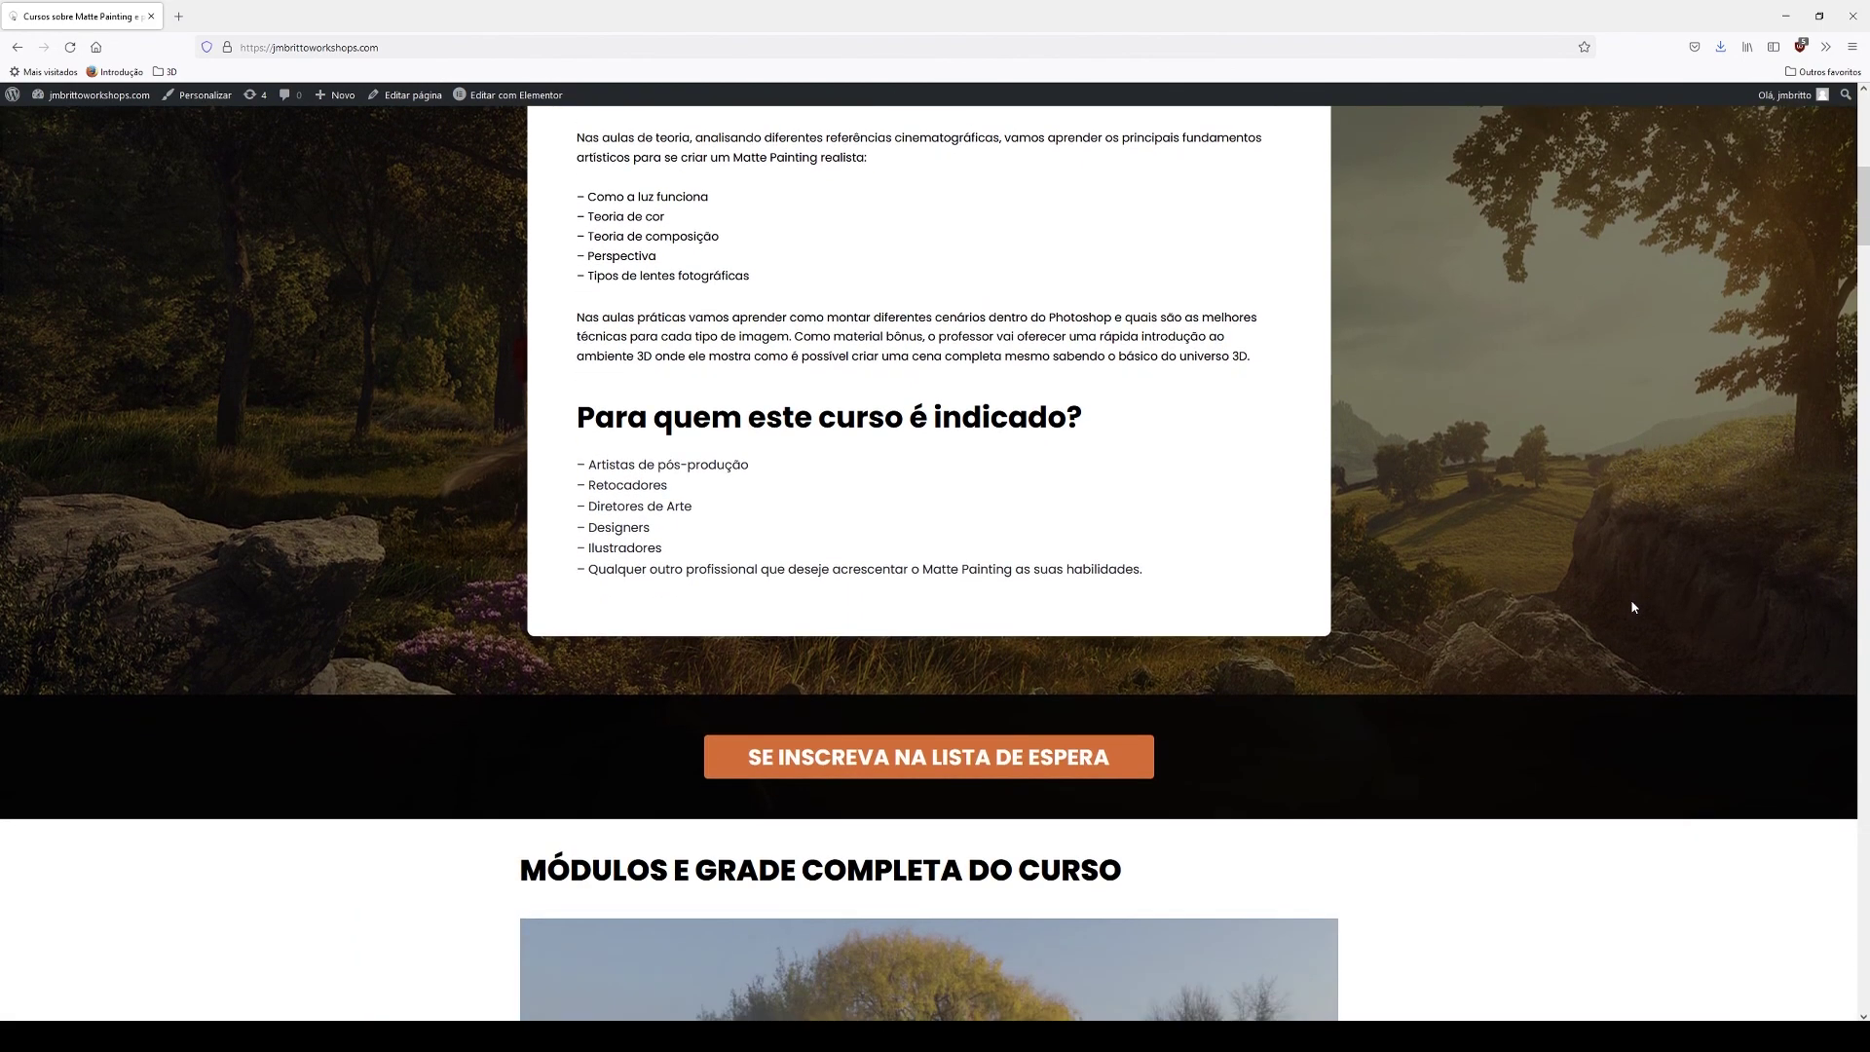
scroll(1633, 607, "down", 2)
scroll(1633, 606, "down", 1)
scroll(1632, 607, "down", 2)
scroll(1633, 606, "down", 1)
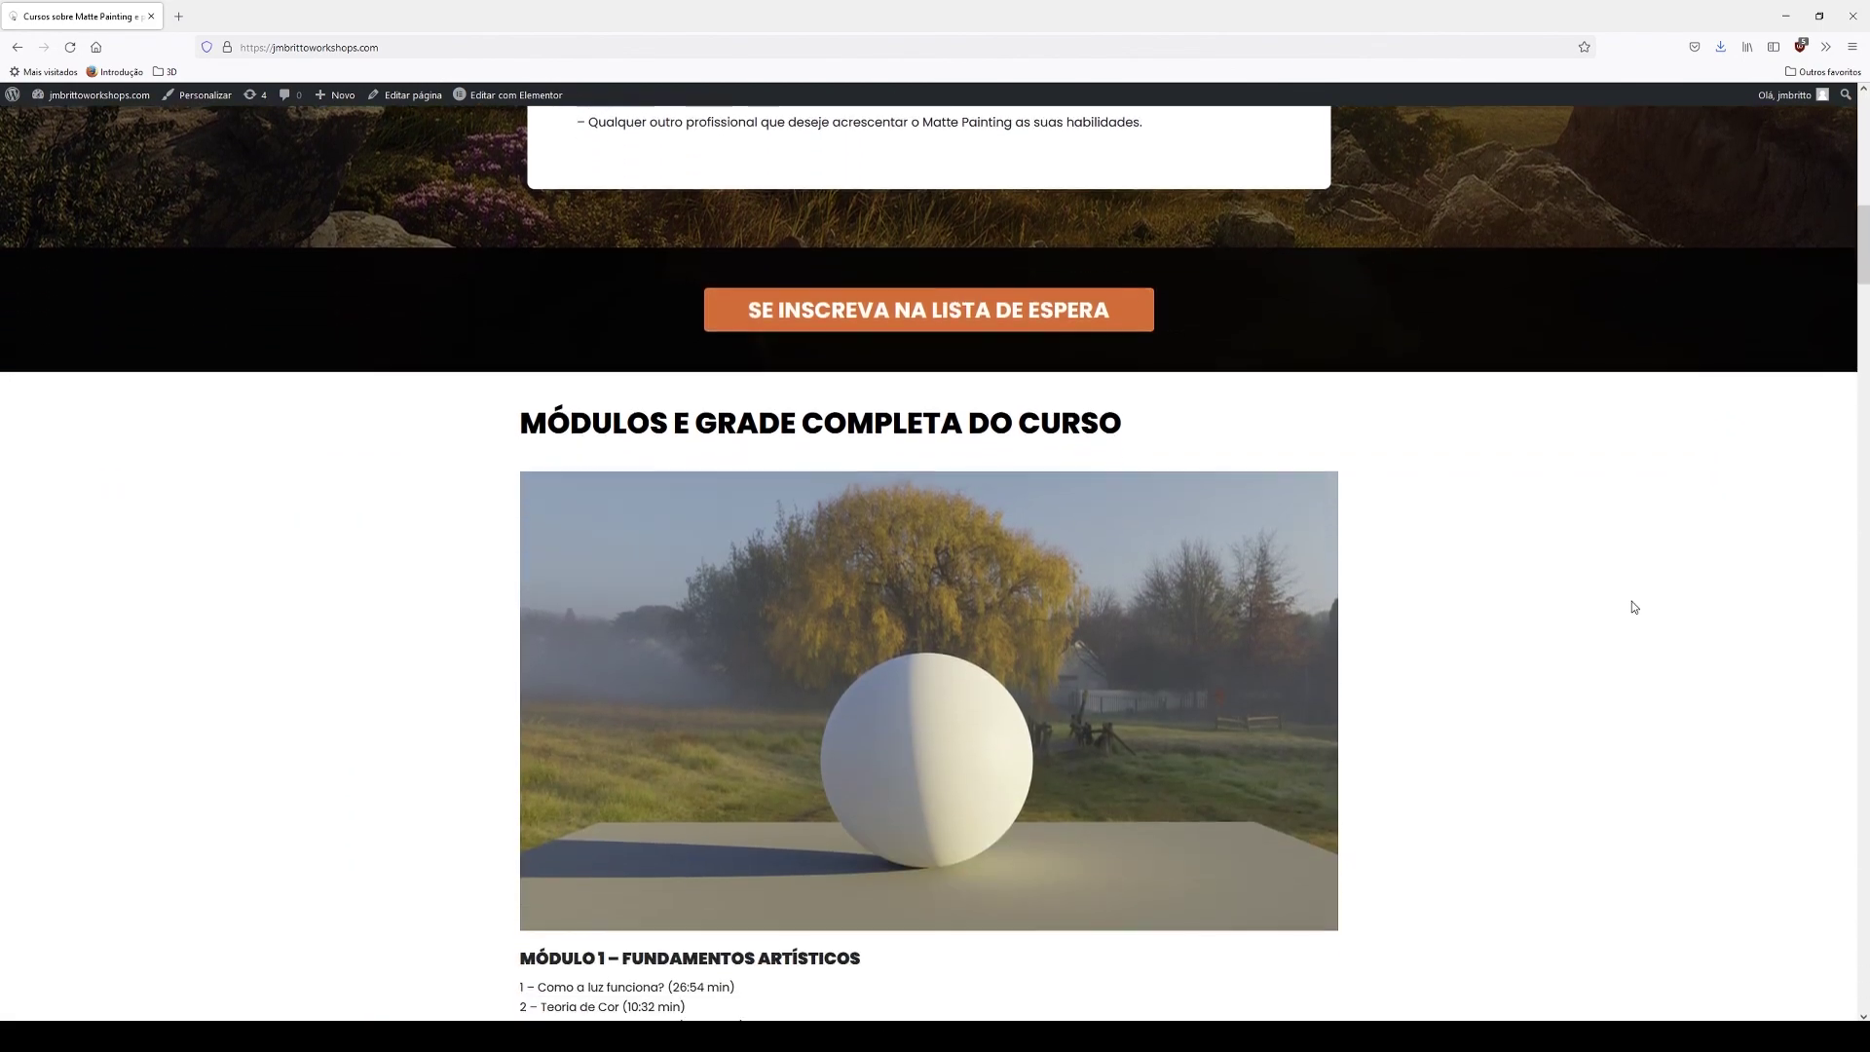
scroll(1633, 607, "down", 1)
scroll(1633, 606, "down", 1)
scroll(1633, 606, "down", 1)
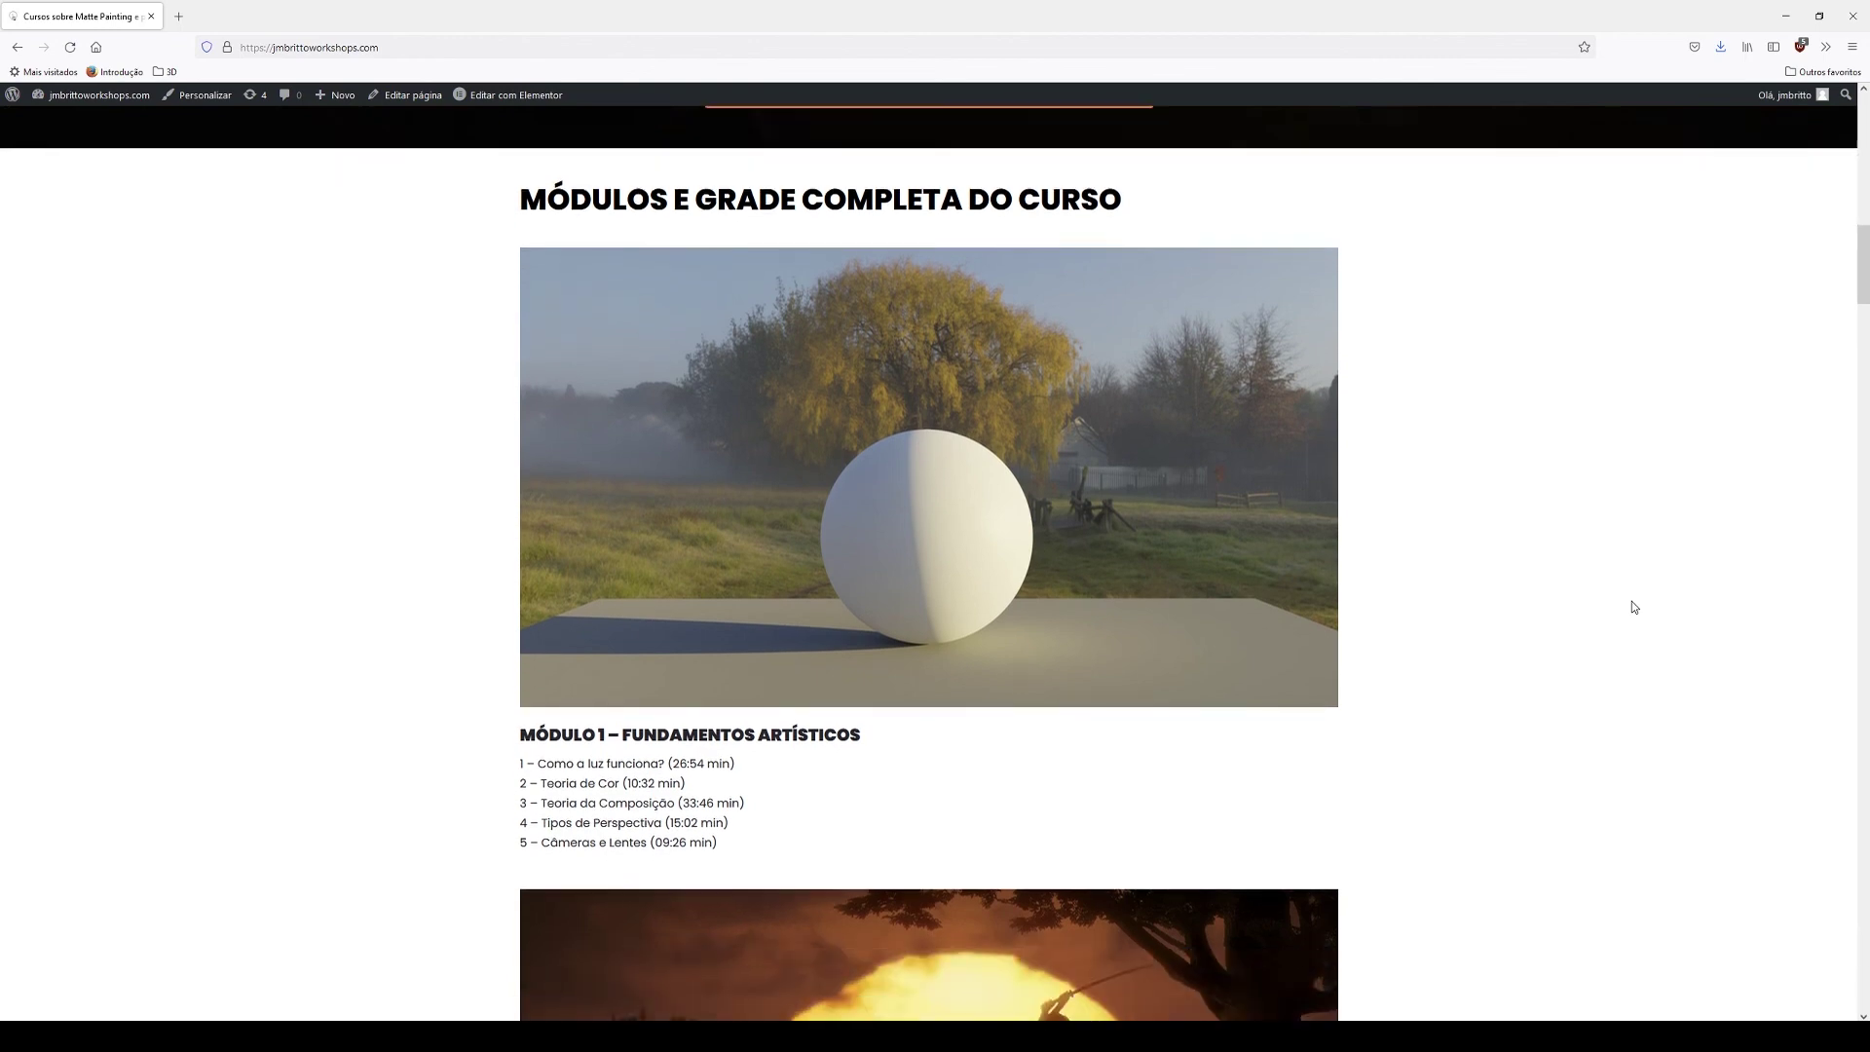
scroll(1632, 607, "down", 1)
scroll(1632, 607, "down", 1)
scroll(1632, 607, "down", 2)
scroll(1632, 607, "down", 2)
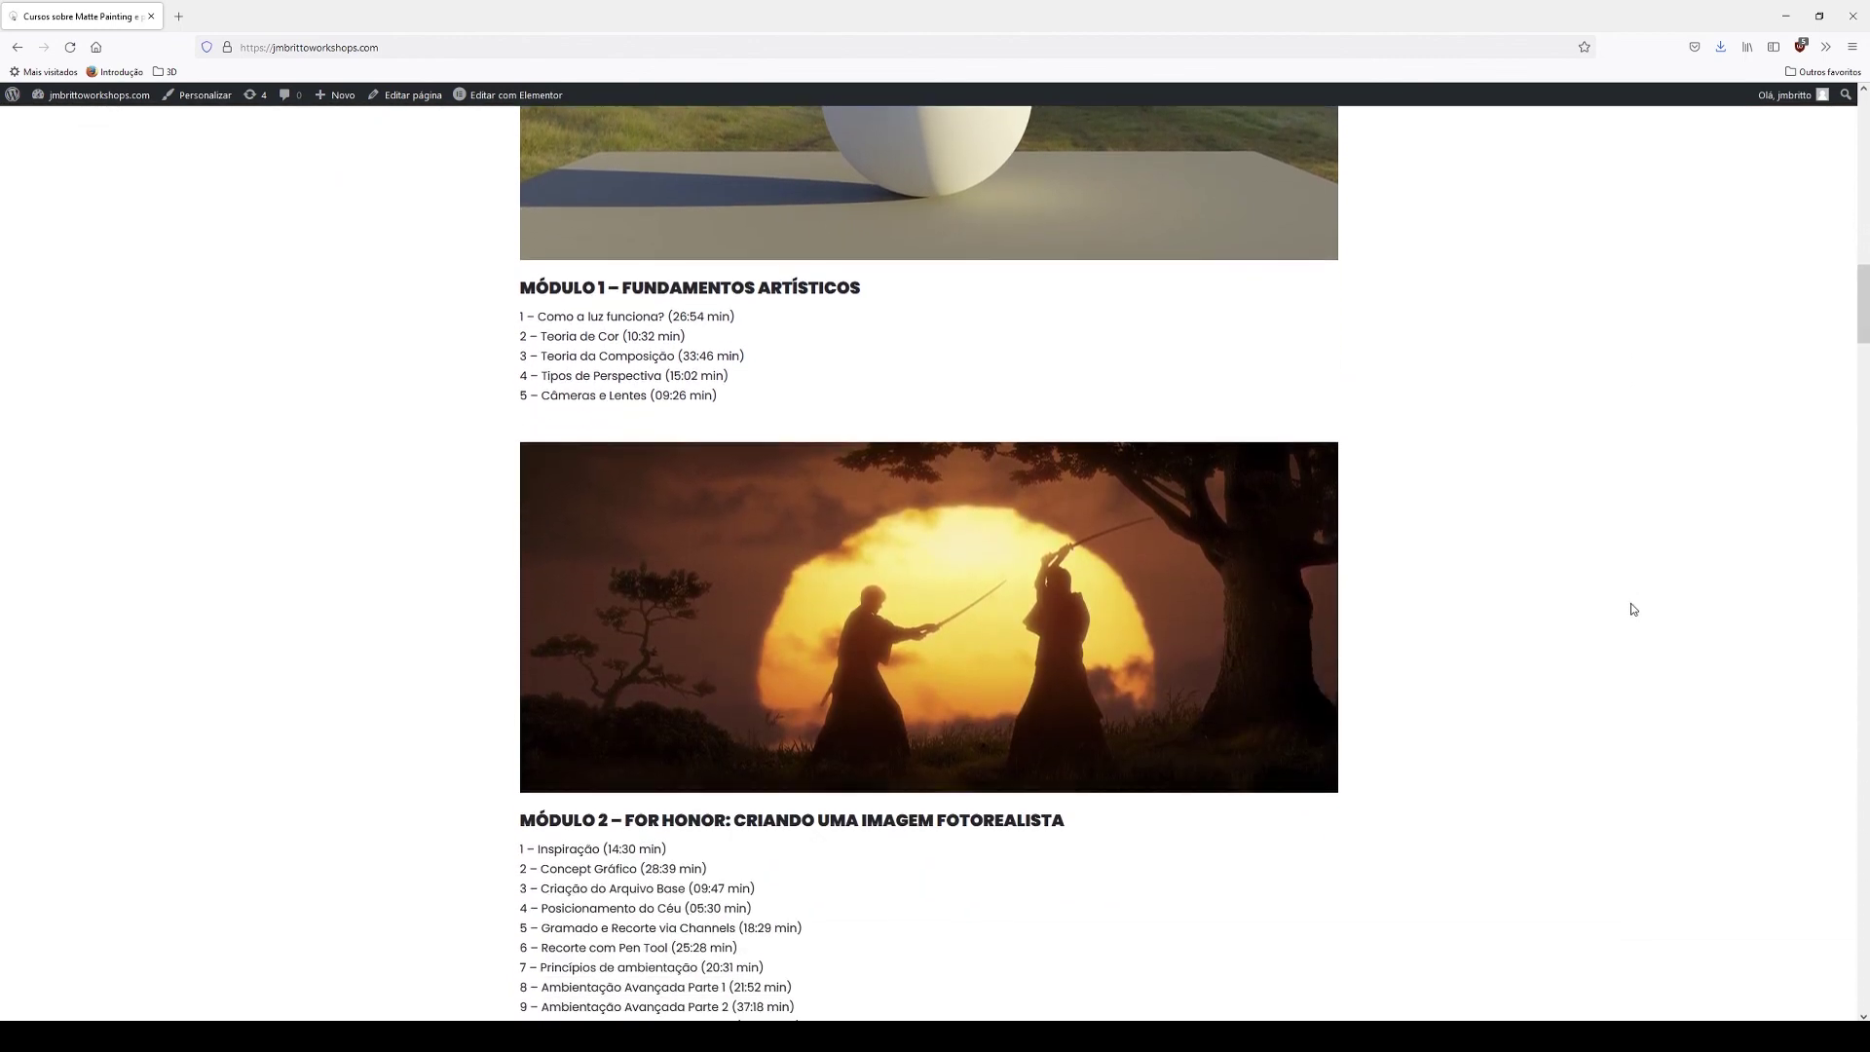
scroll(1633, 608, "down", 1)
scroll(1633, 609, "down", 1)
scroll(1632, 608, "down", 2)
scroll(1632, 609, "down", 1)
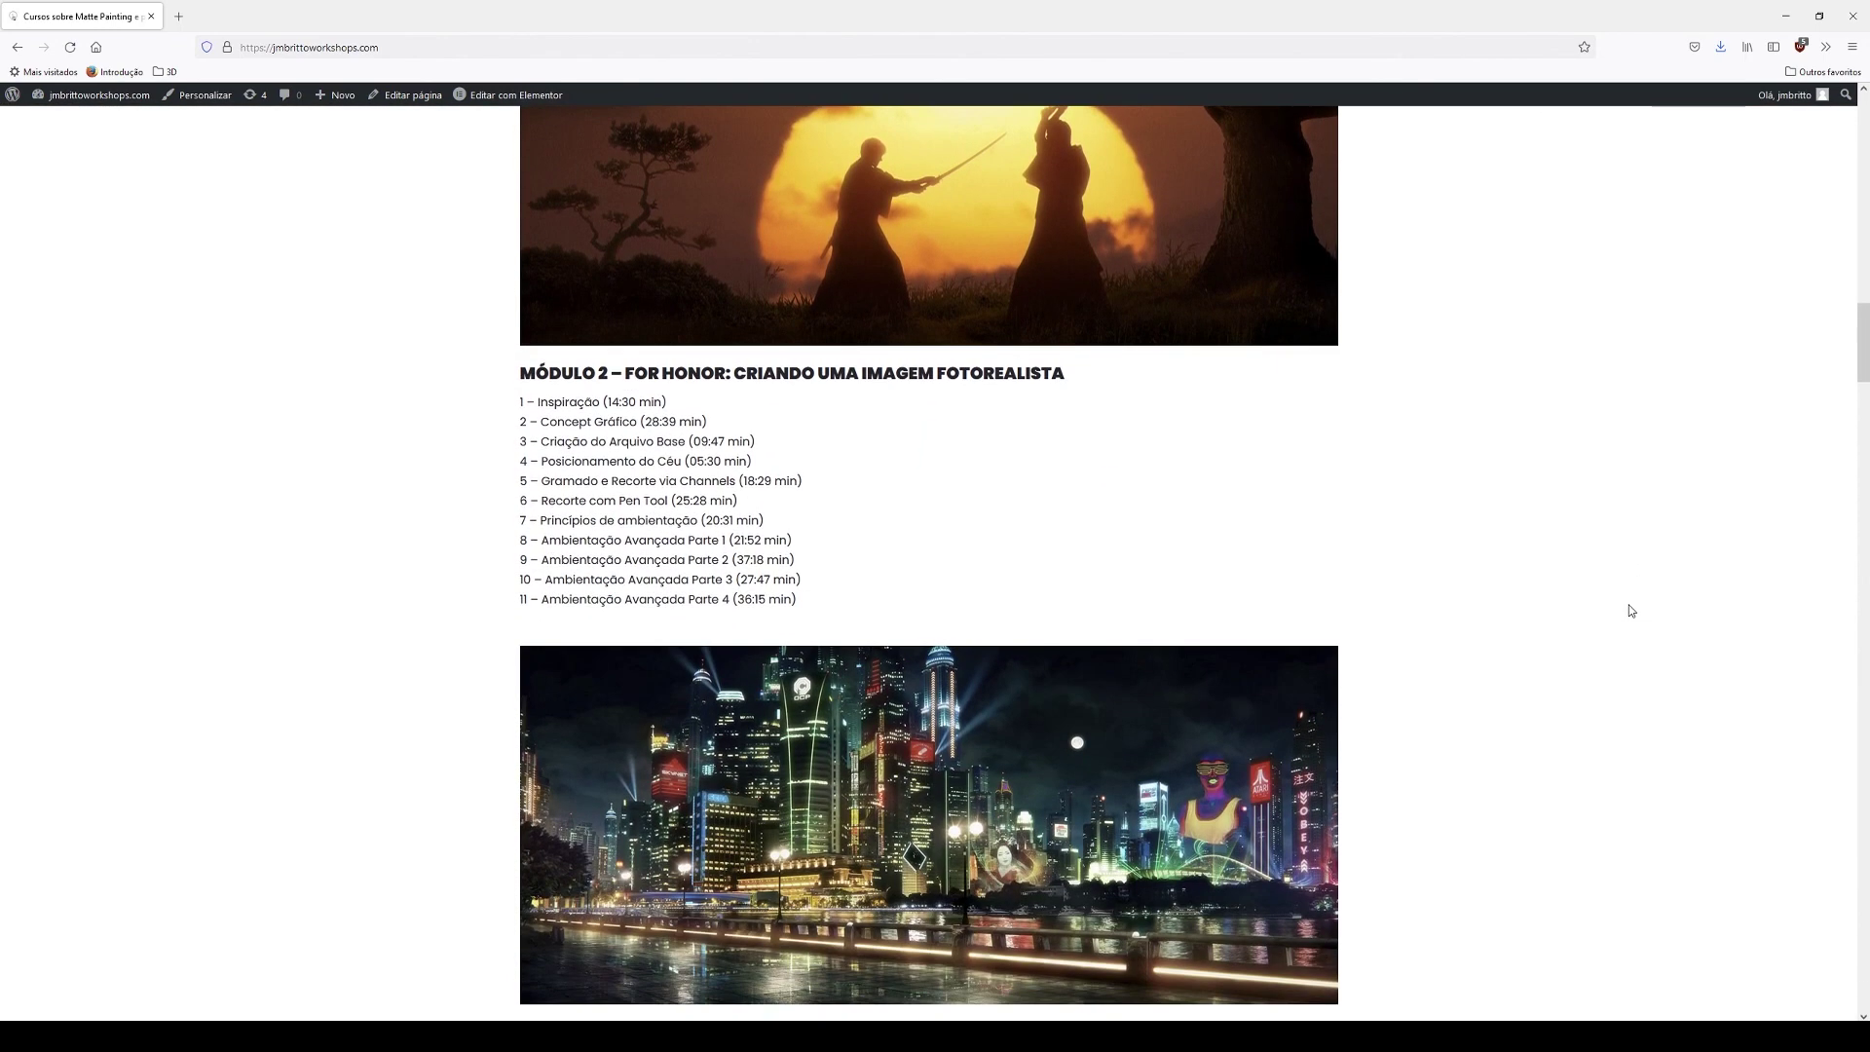
scroll(1631, 611, "down", 1)
scroll(1631, 610, "down", 1)
scroll(1629, 612, "down", 2)
scroll(1629, 612, "down", 1)
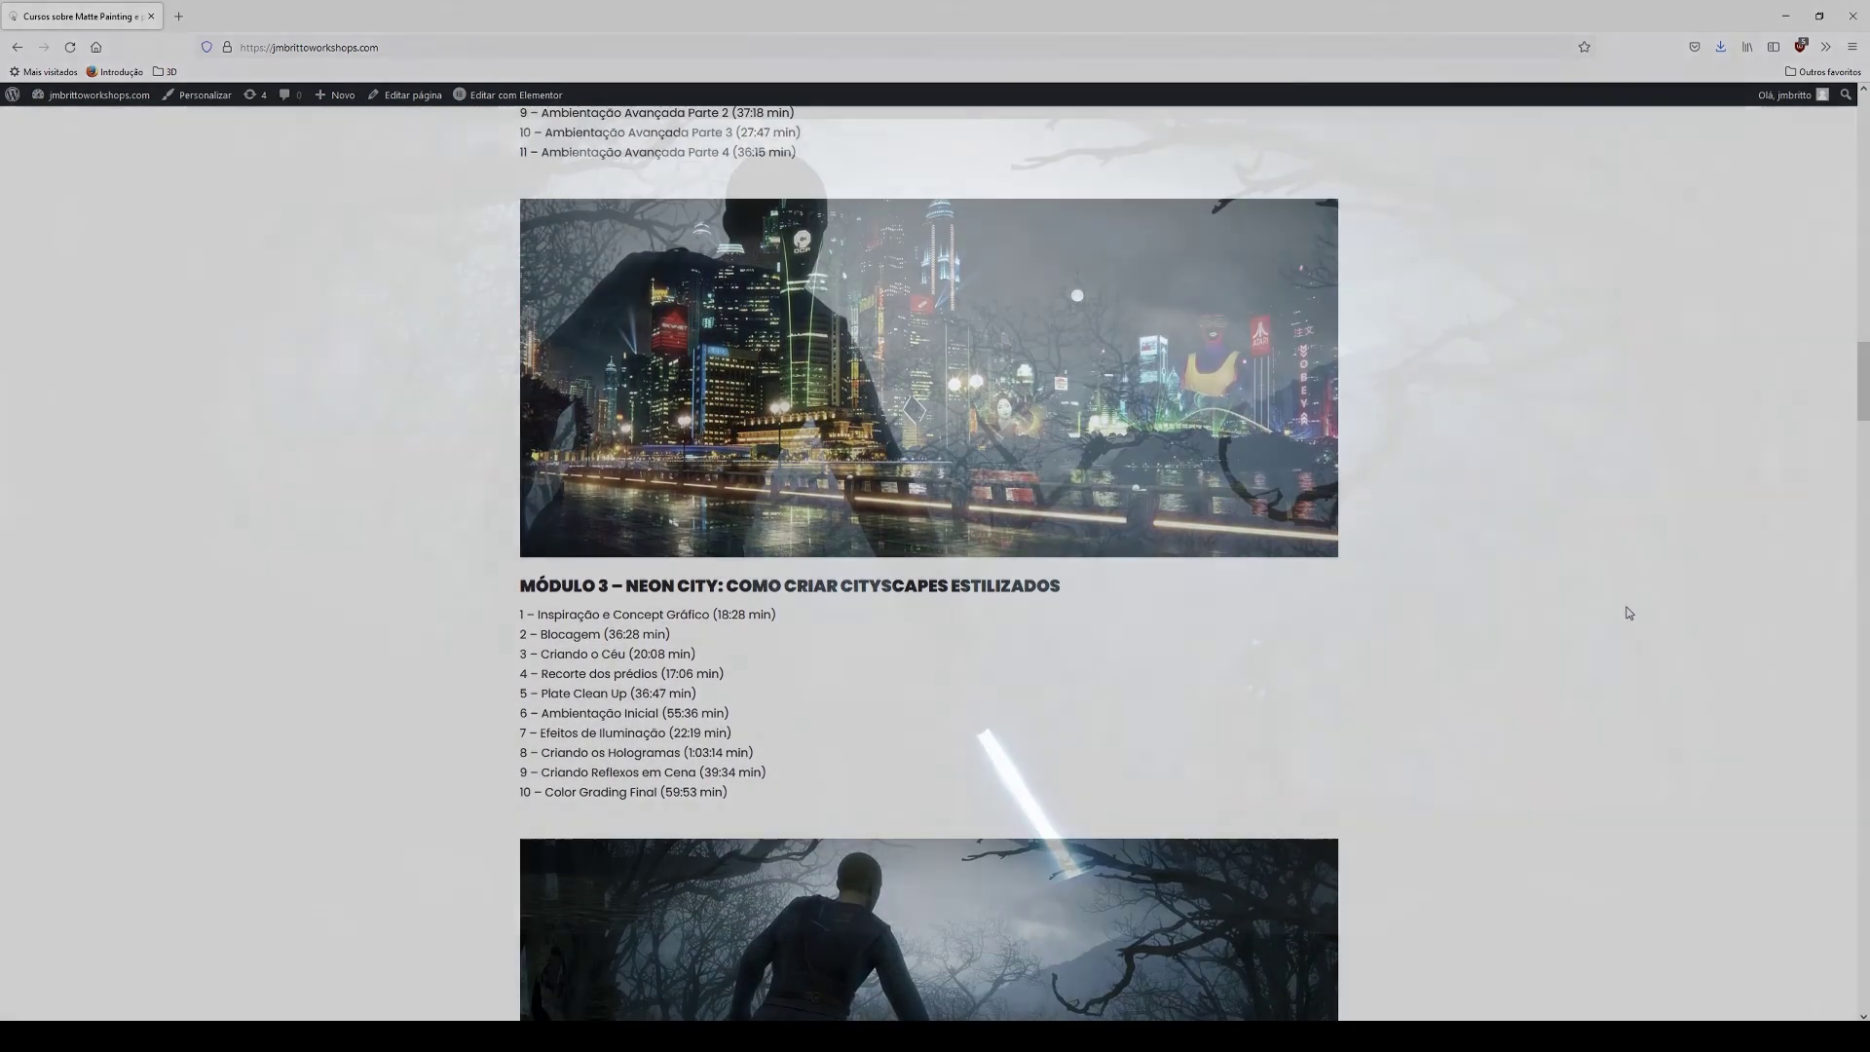